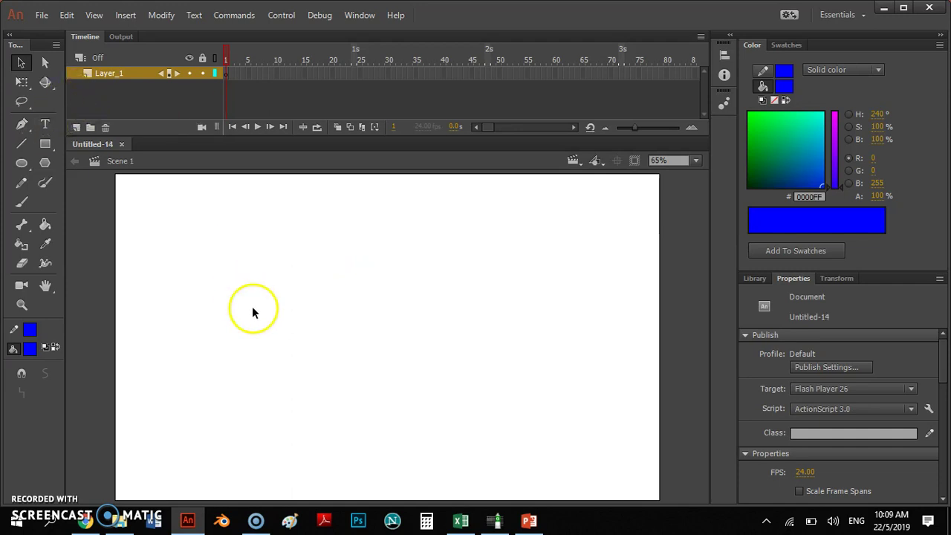
- Add the static text WELCOME to the stage and move it down to about the middle height
{"action": "left_click", "coordinate": [45, 123]}
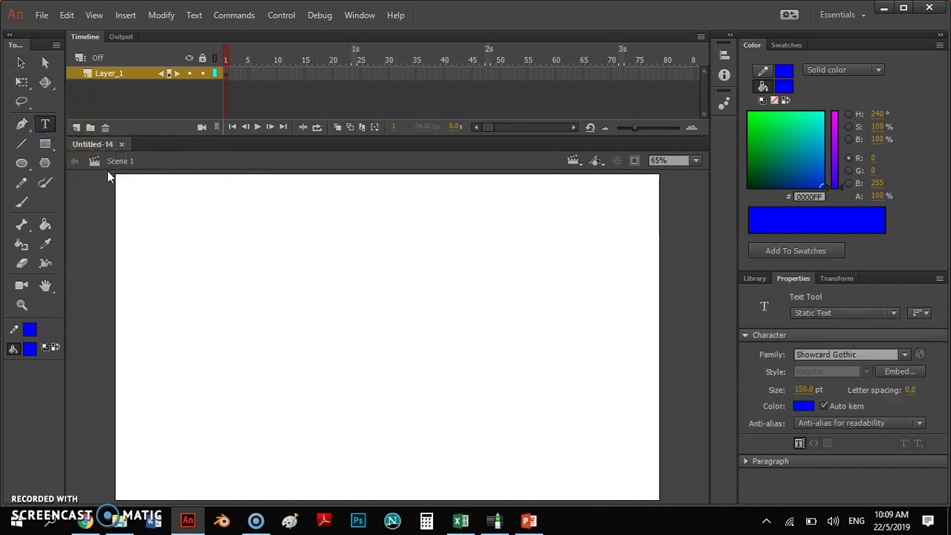
{"action": "left_click", "coordinate": [362, 325]}
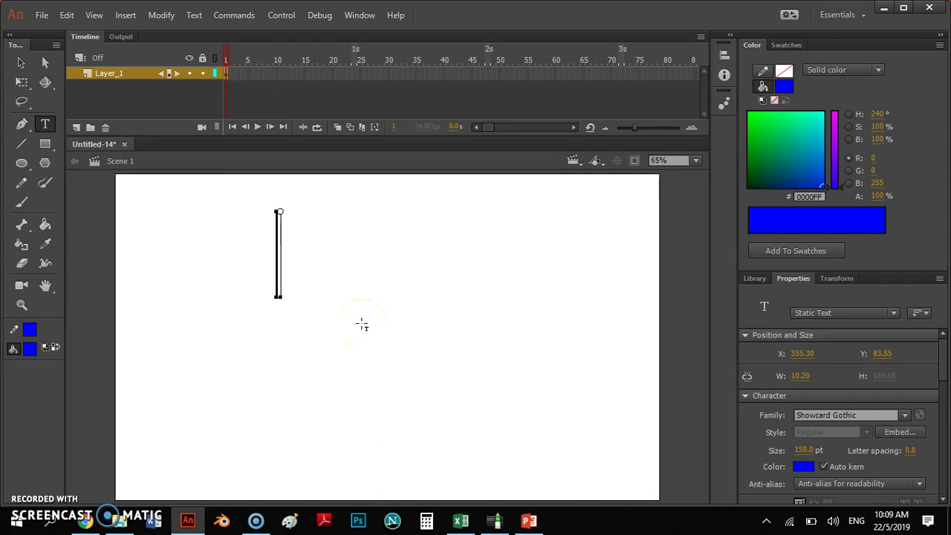
{"action": "type", "text": "WELCOME"}
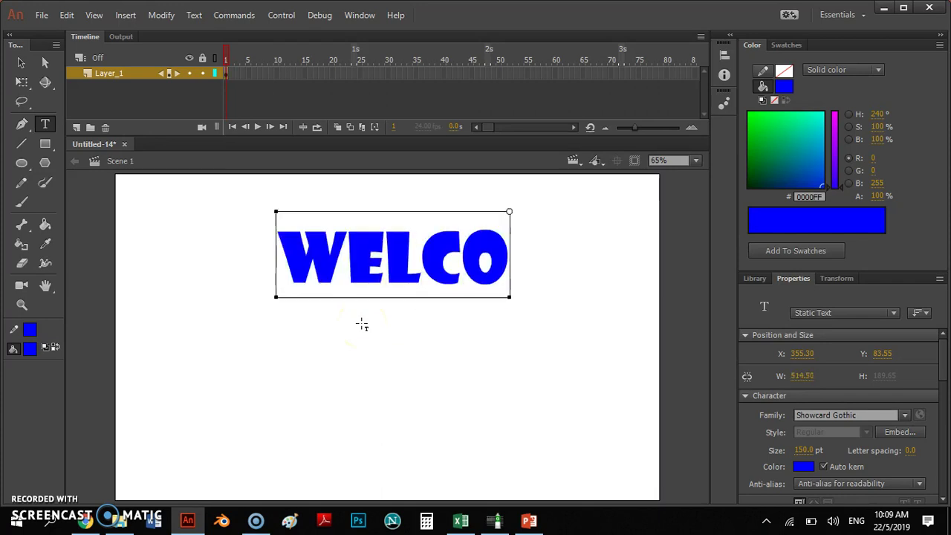
{"action": "left_click", "coordinate": [21, 63]}
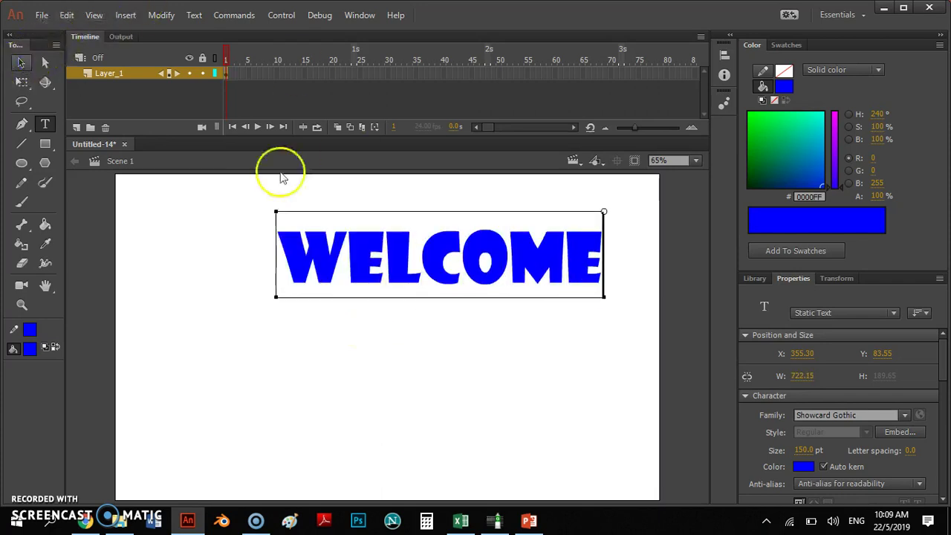
{"action": "left_click_drag", "start_coordinate": [405, 217], "coordinate": [409, 297]}
{"action": "left_click", "coordinate": [485, 221]}
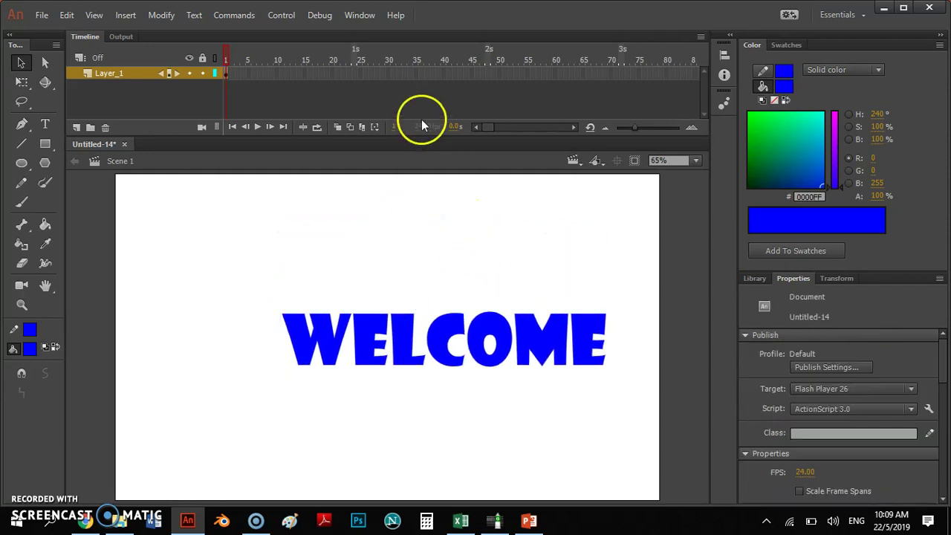
- Extend Layer_1 by inserting a frame at frame 40
{"action": "right_click", "coordinate": [444, 74]}
{"action": "left_click", "coordinate": [480, 149]}
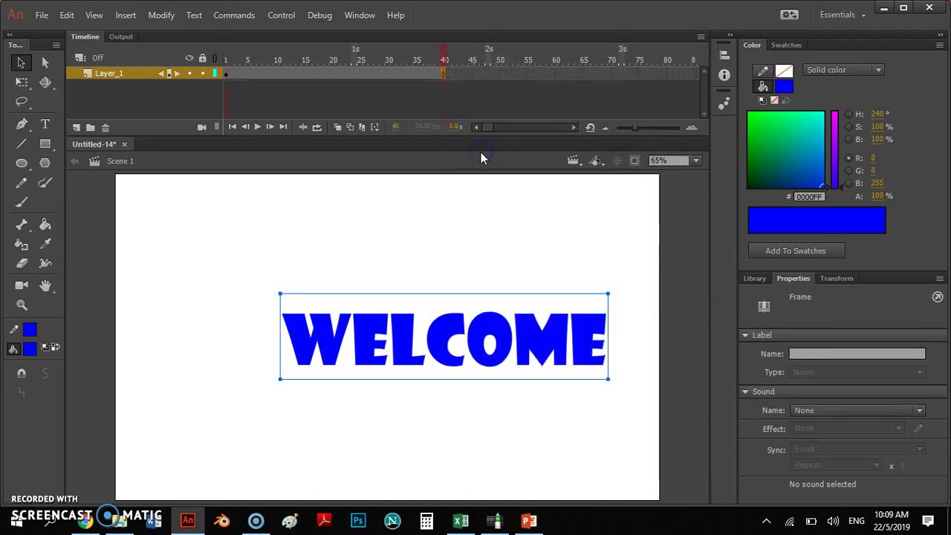
{"action": "left_click", "coordinate": [236, 207]}
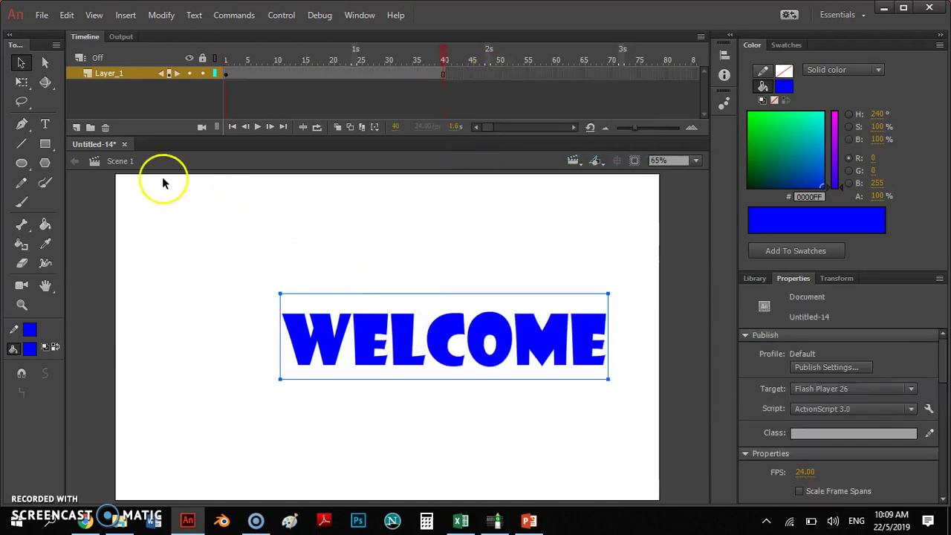
- Add a new layer above the text and draw a blue circle about 239 by 242 px left of the word WELCOME
{"action": "left_click", "coordinate": [77, 127]}
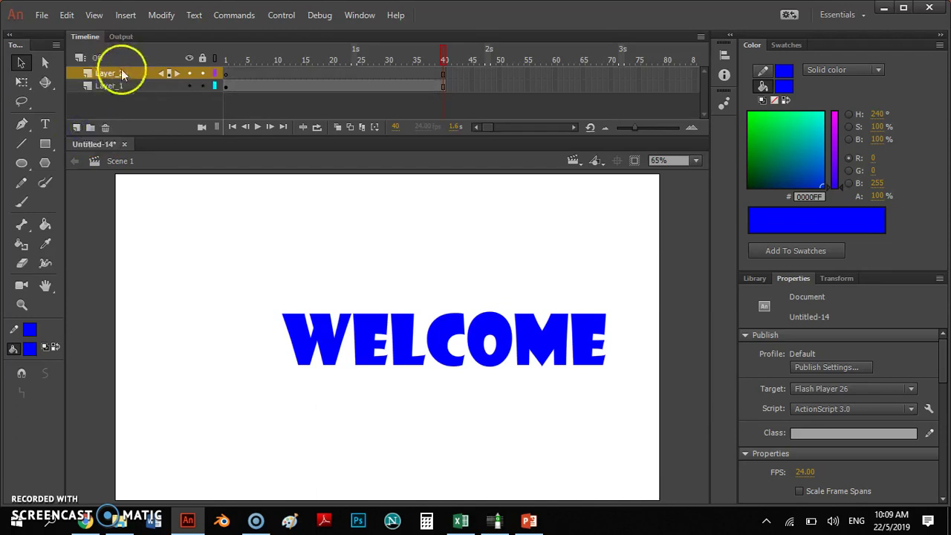
{"action": "left_click", "coordinate": [21, 162]}
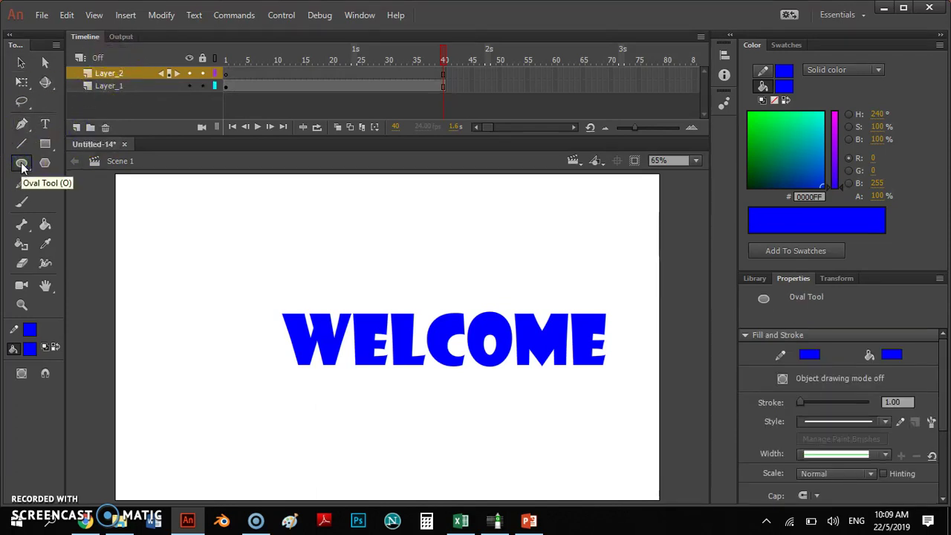
{"action": "mouse_move", "coordinate": [166, 287]}
{"action": "left_mouse_down"}
{"action": "mouse_move", "coordinate": [236, 344]}
{"action": "mouse_move", "coordinate": [275, 397]}
{"action": "left_mouse_up"}
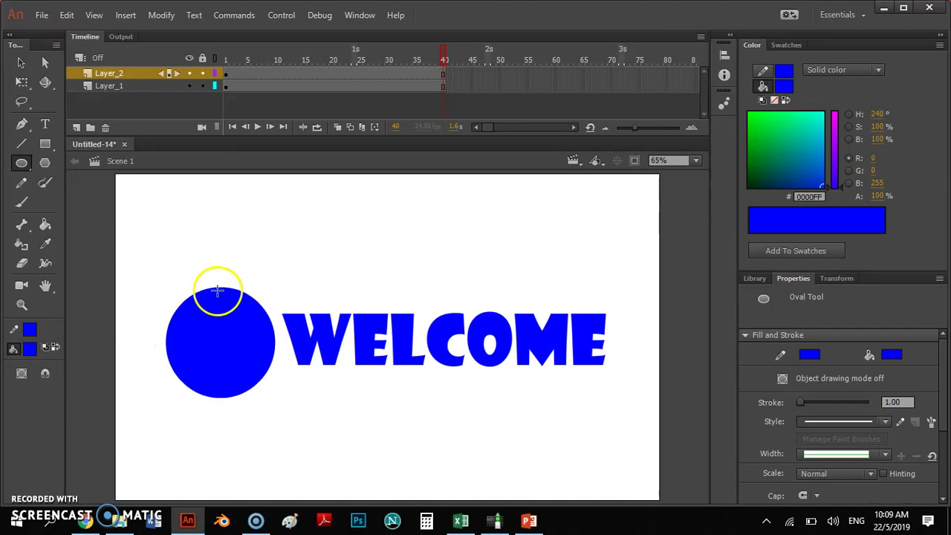
- Select the whole blue circle and convert it to a graphic symbol
{"action": "left_click", "coordinate": [22, 64]}
{"action": "left_click_drag", "start_coordinate": [147, 276], "coordinate": [272, 392]}
{"action": "right_click", "coordinate": [235, 350]}
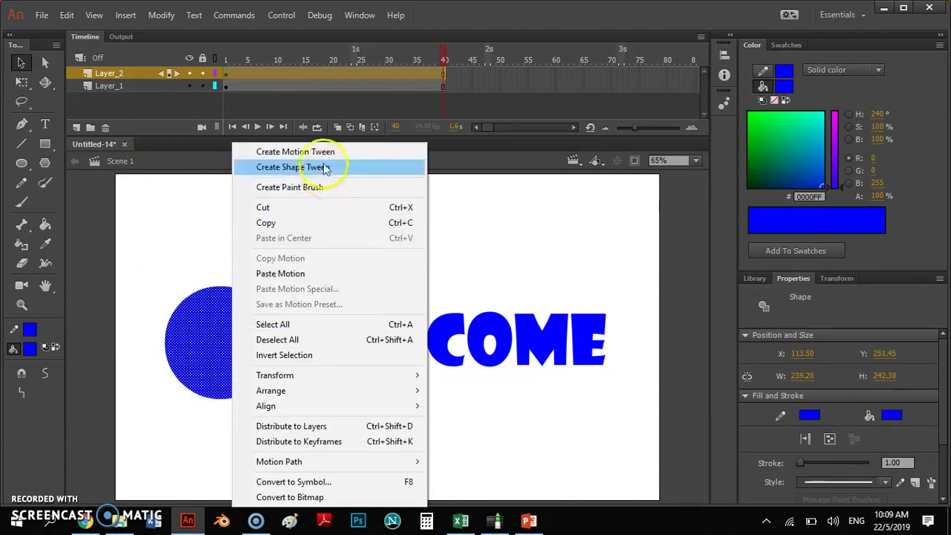
{"action": "left_click", "coordinate": [318, 482]}
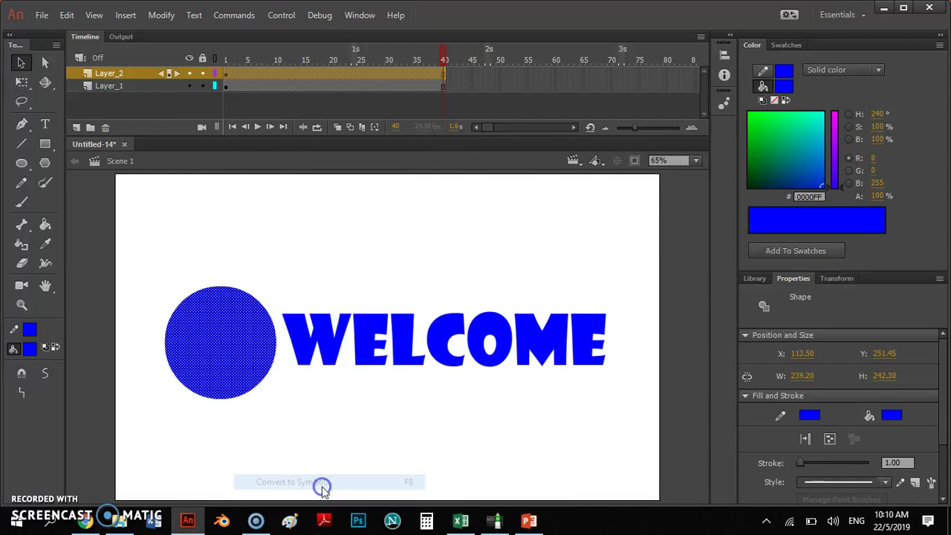
{"action": "left_click", "coordinate": [556, 59]}
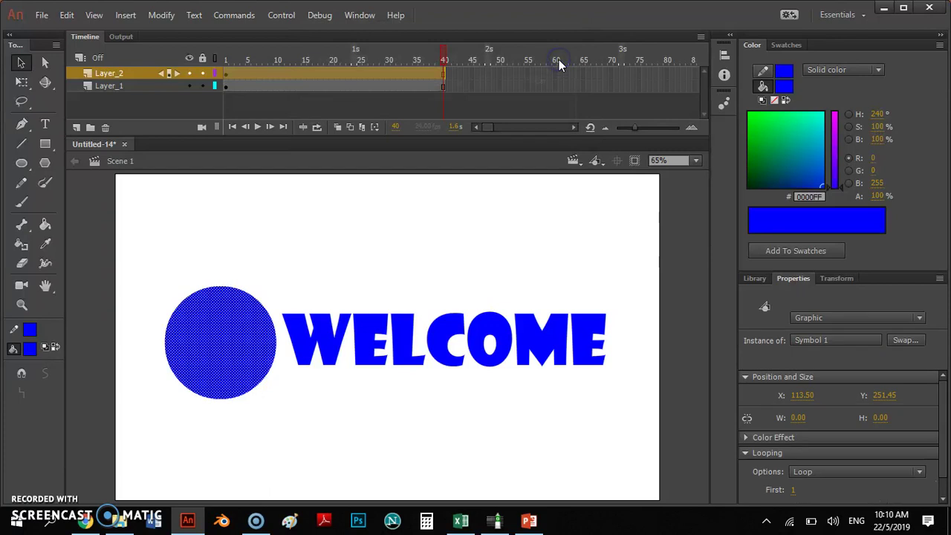
- Create a motion tween on the circle and move it at frame 40 across the text to beyond the stage's right edge
{"action": "right_click", "coordinate": [220, 316]}
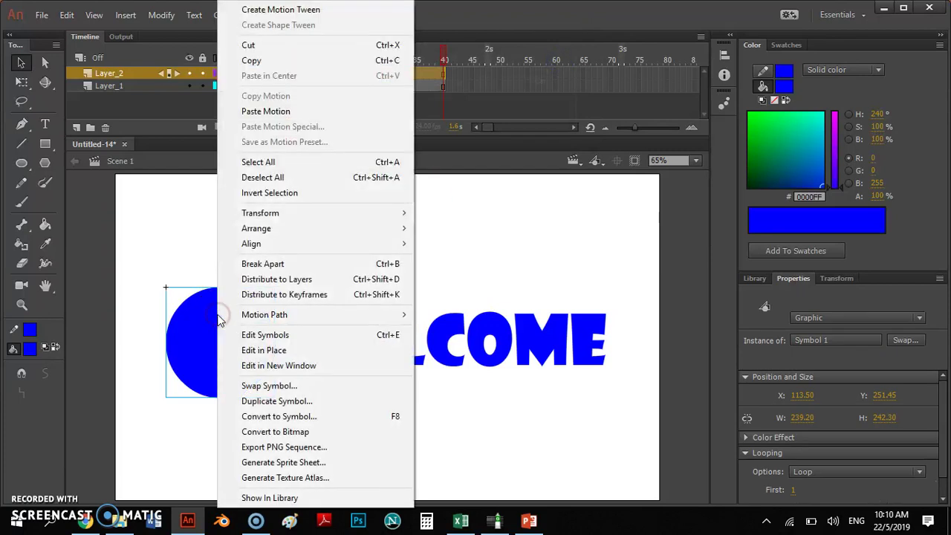
{"action": "left_click", "coordinate": [332, 10]}
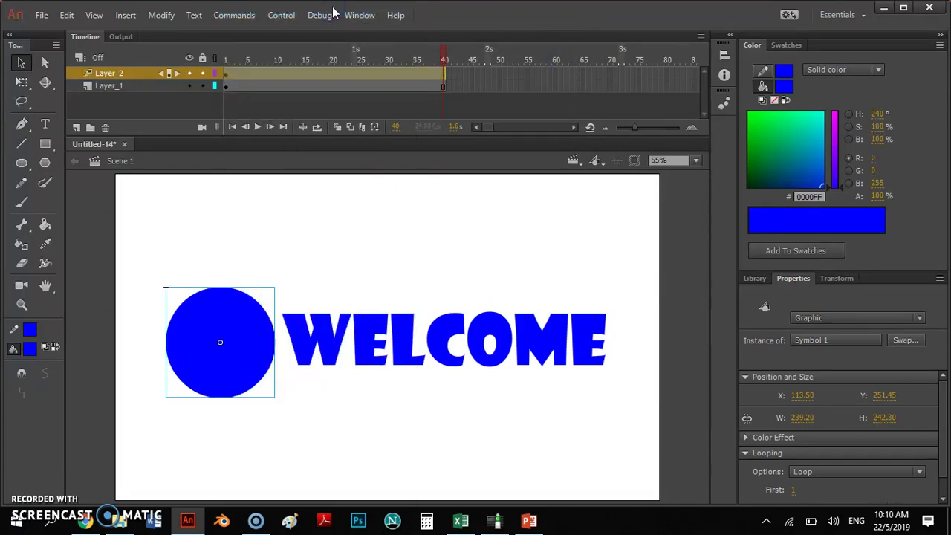
{"action": "left_click_drag", "start_coordinate": [201, 319], "coordinate": [678, 321]}
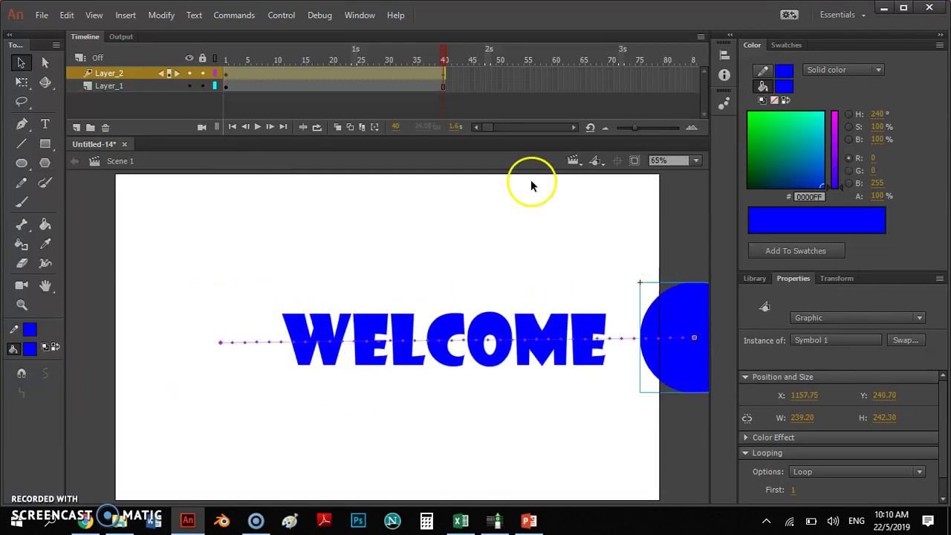
- Turn Layer_2 with the tweened circle into a mask for the text layer
{"action": "right_click", "coordinate": [121, 78]}
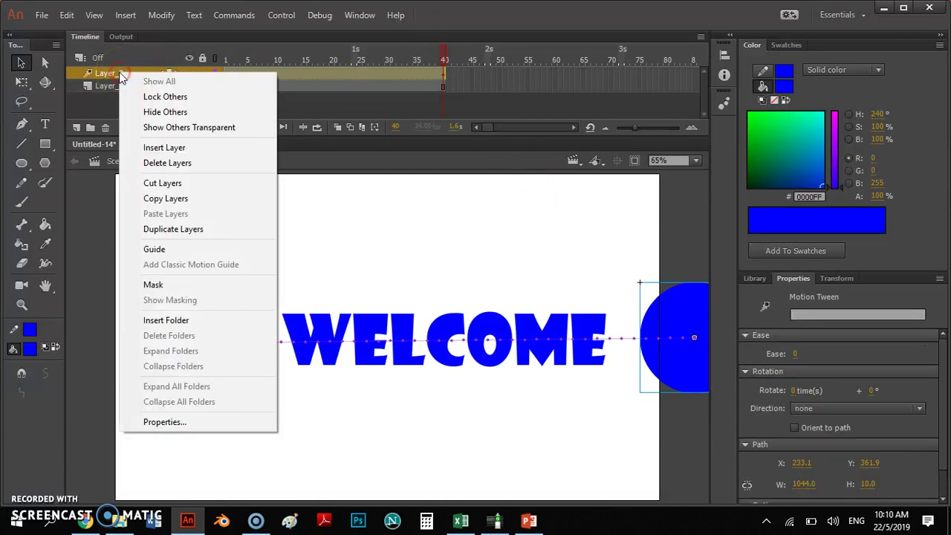
{"action": "left_click", "coordinate": [185, 290]}
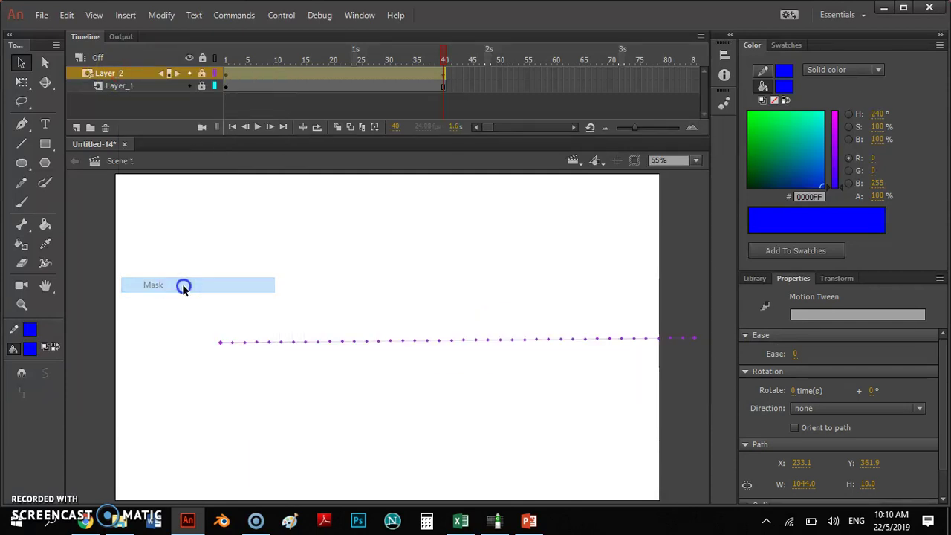
{"action": "mouse_move", "coordinate": [221, 354]}
{"action": "left_mouse_down"}
{"action": "mouse_move", "coordinate": [223, 344]}
{"action": "mouse_move", "coordinate": [594, 360]}
{"action": "mouse_move", "coordinate": [615, 350]}
{"action": "left_mouse_up"}
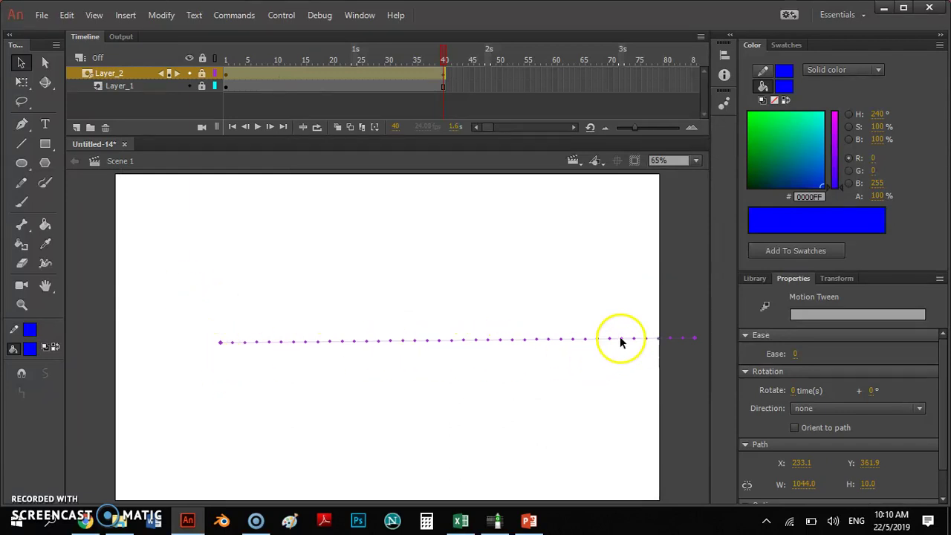
- Play the mask animation from frame 1, preview it as a test movie, and close the preview
{"action": "left_click", "coordinate": [225, 61]}
{"action": "left_click", "coordinate": [258, 127]}
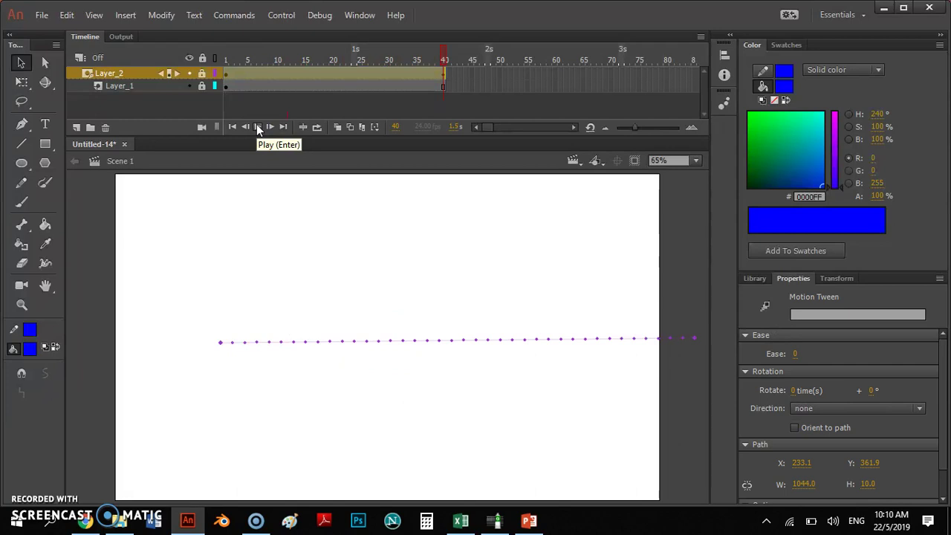
{"action": "key", "text": "ctrl+Return"}
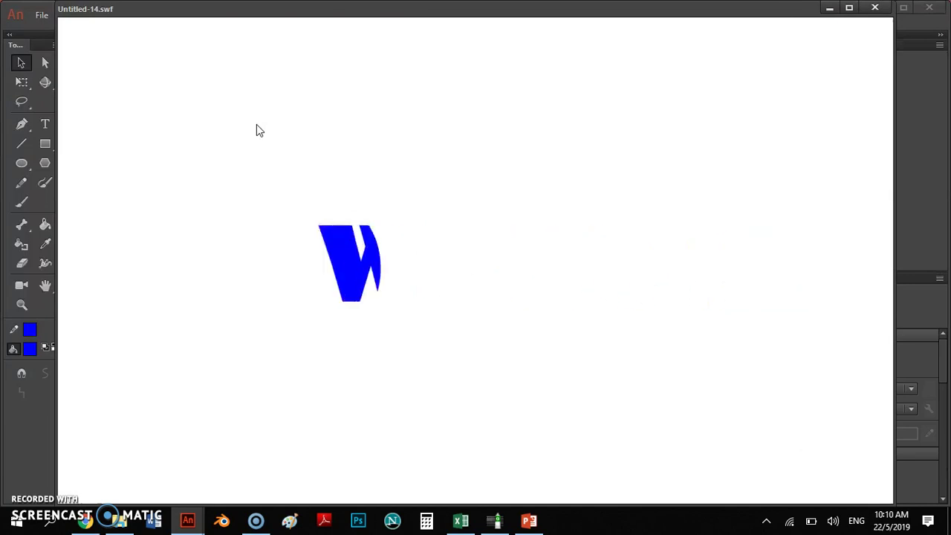
{"action": "left_click", "coordinate": [876, 9]}
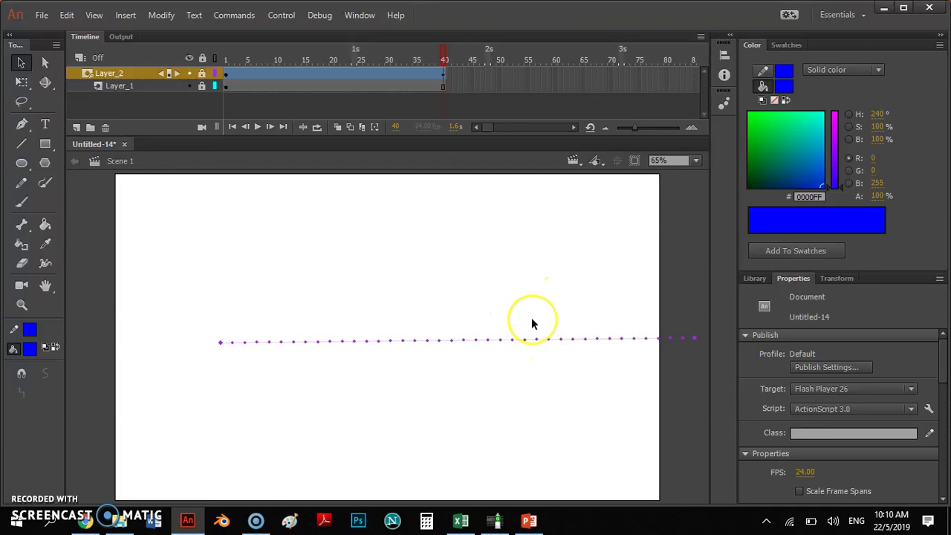
{"action": "left_click", "coordinate": [479, 270]}
{"action": "left_click", "coordinate": [365, 226]}
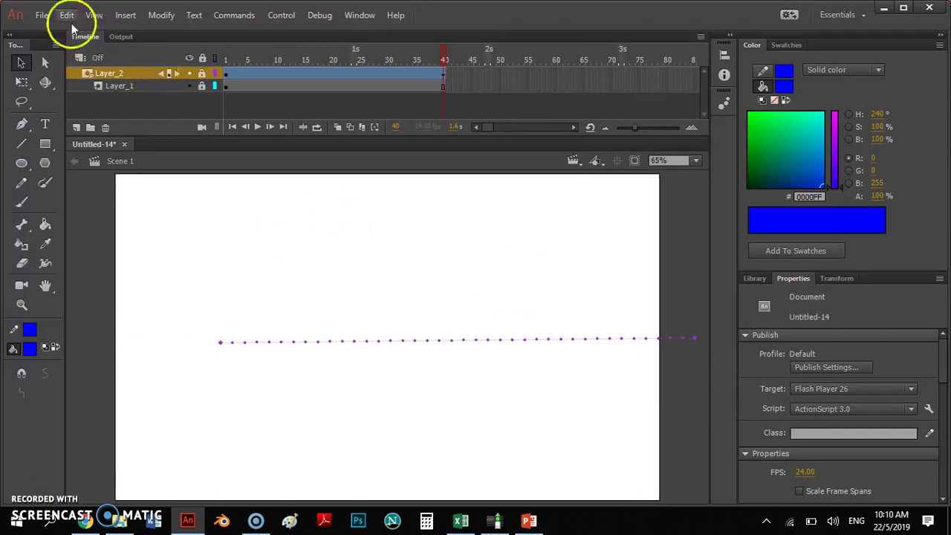
- Create a new ActionScript 3.0 document of 1200 by 720 px and fit its stage in the window
{"action": "left_click", "coordinate": [41, 14]}
{"action": "left_click", "coordinate": [42, 15]}
{"action": "key", "text": "ctrl+n"}
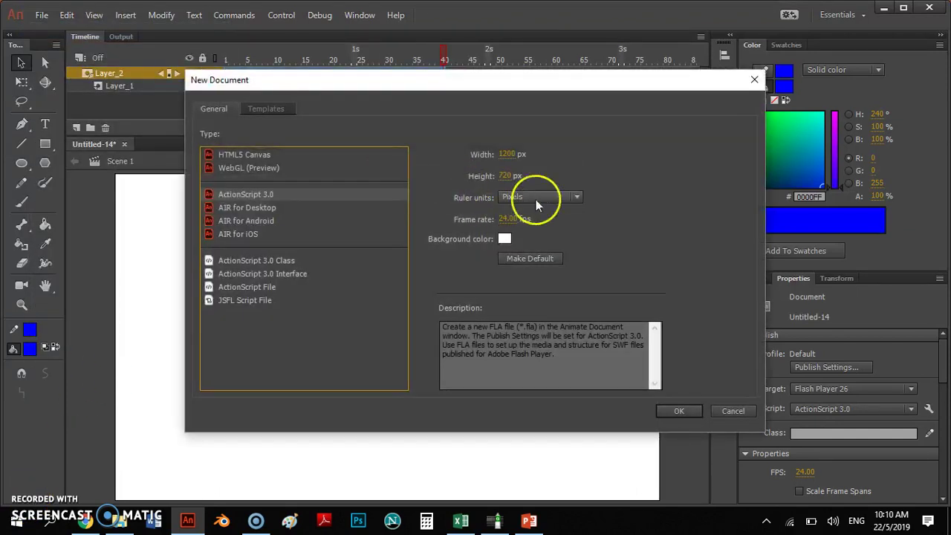
{"action": "left_click", "coordinate": [680, 411]}
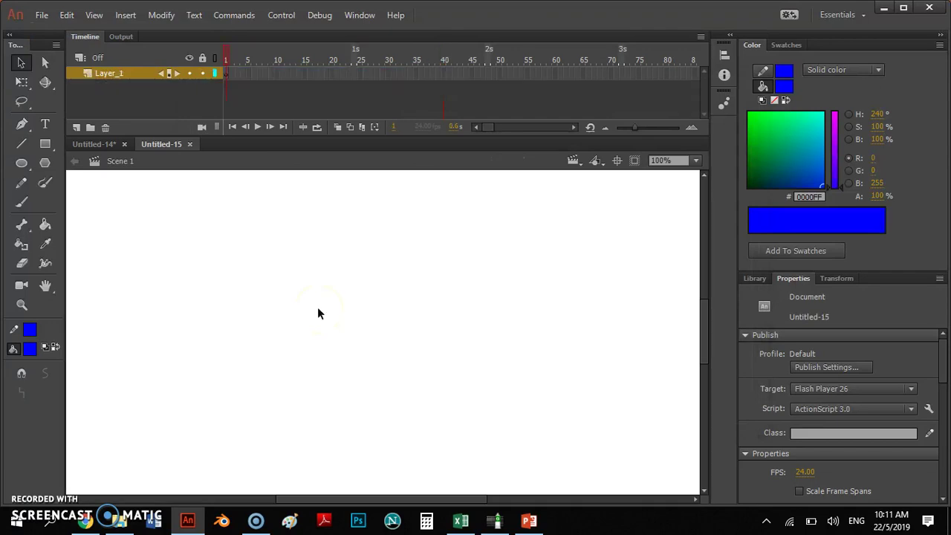
{"action": "left_click", "coordinate": [696, 161]}
{"action": "left_click", "coordinate": [688, 174]}
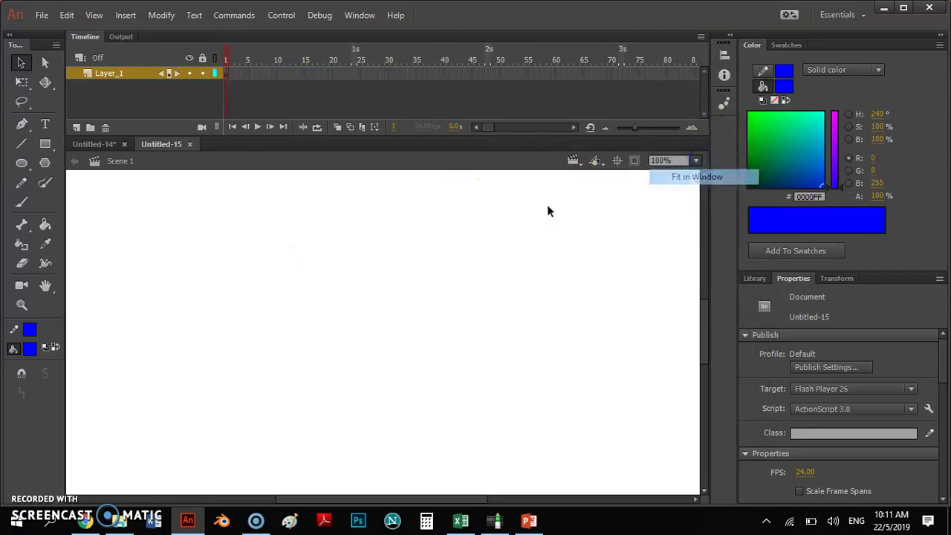
- Import the cropped-kolej-uni... logo image from the Desktop onto the stage
{"action": "left_click", "coordinate": [42, 15]}
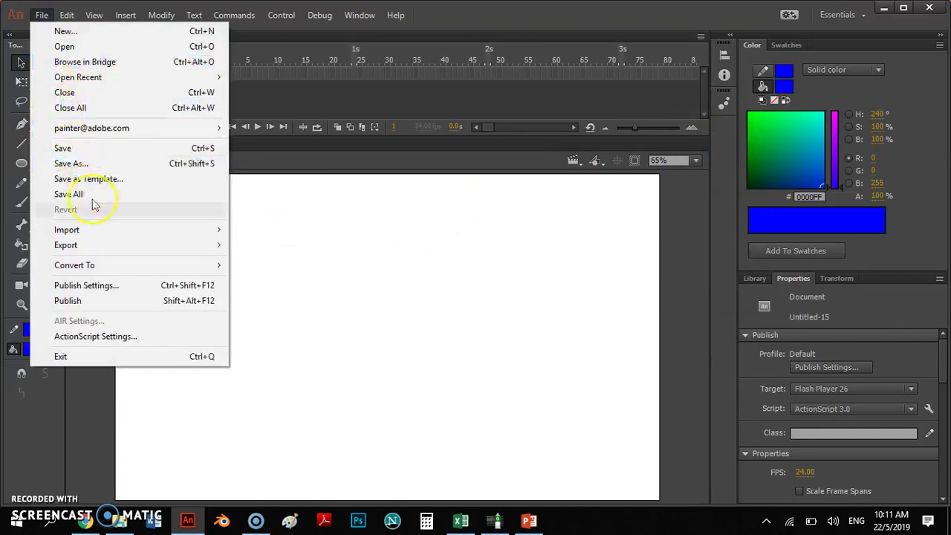
{"action": "mouse_move", "coordinate": [101, 236]}
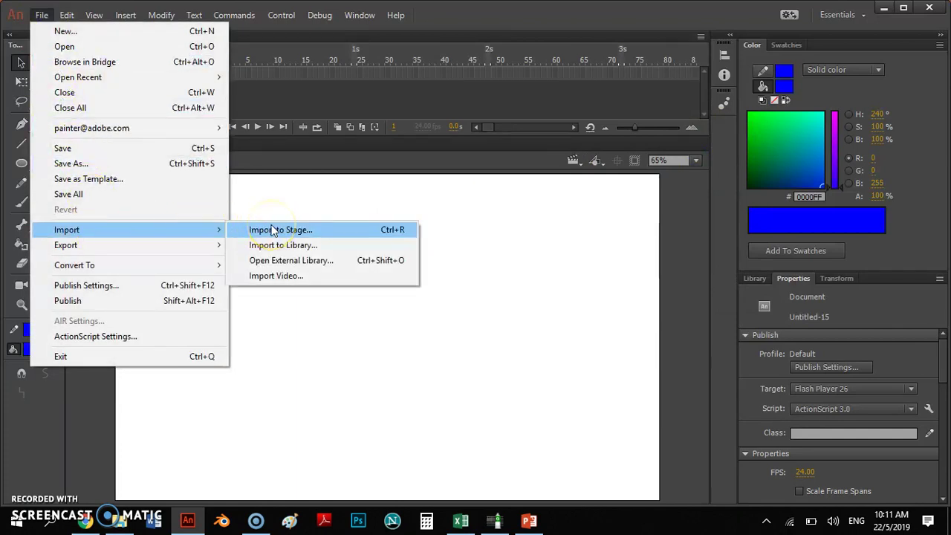
{"action": "left_click", "coordinate": [273, 230]}
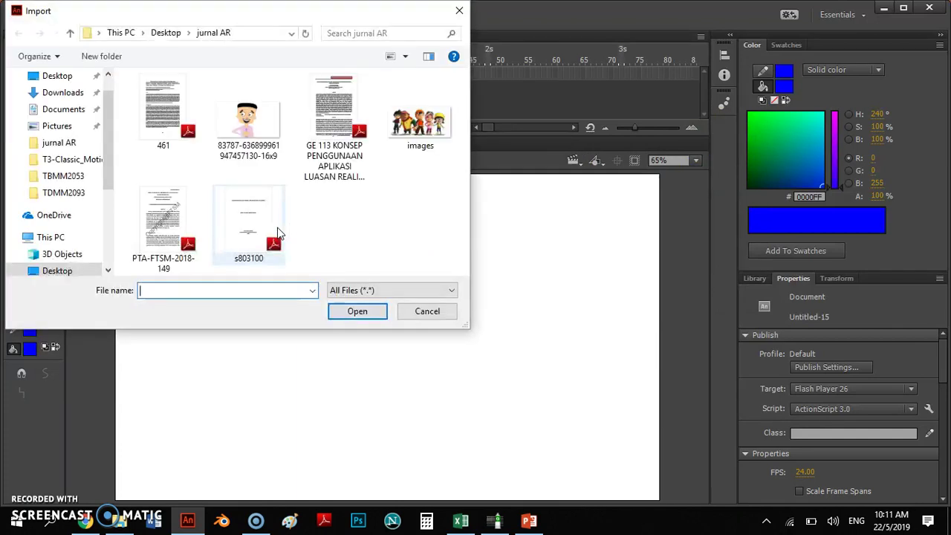
{"action": "left_click", "coordinate": [60, 77]}
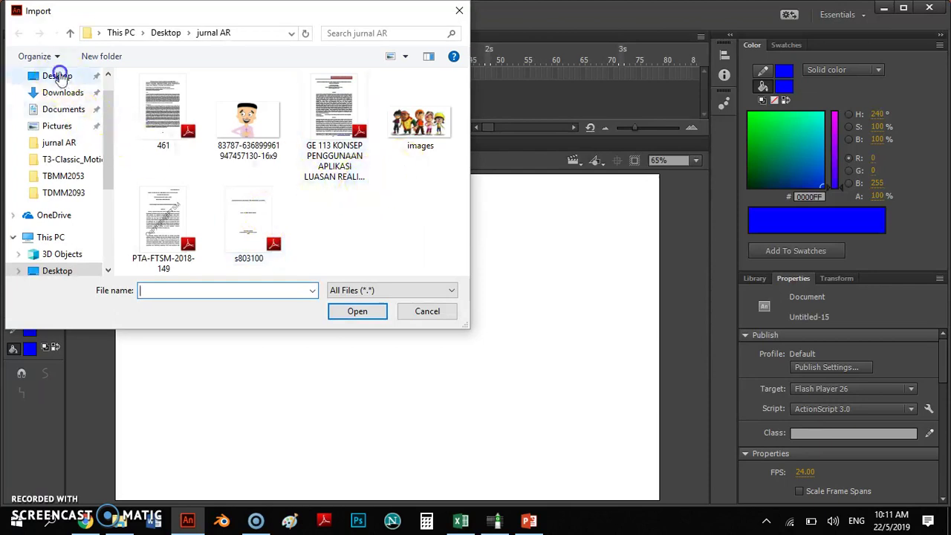
{"action": "left_click", "coordinate": [327, 204]}
{"action": "left_click", "coordinate": [359, 312]}
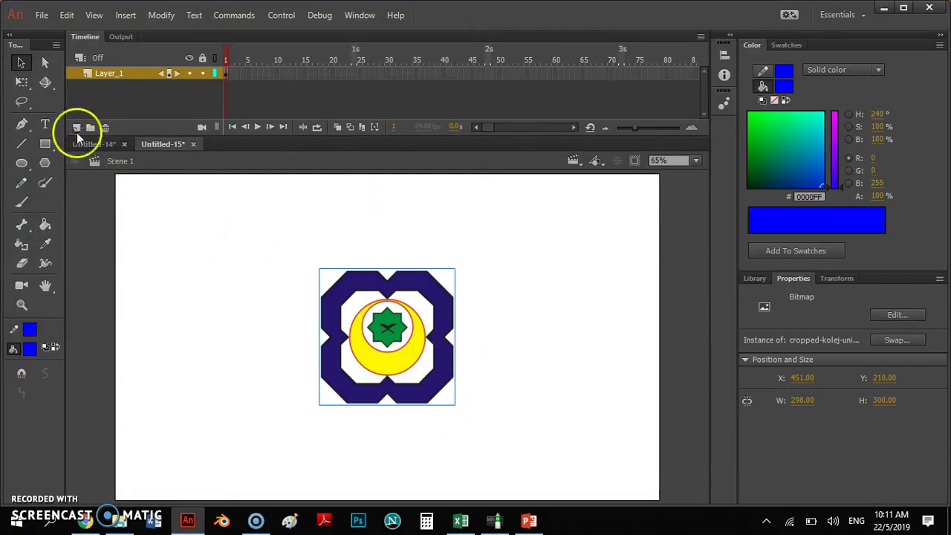
- Enlarge the imported logo about its centre to about 466 by 469 px with Free Transform, then deselect it
{"action": "left_click", "coordinate": [45, 124]}
{"action": "left_click", "coordinate": [22, 82]}
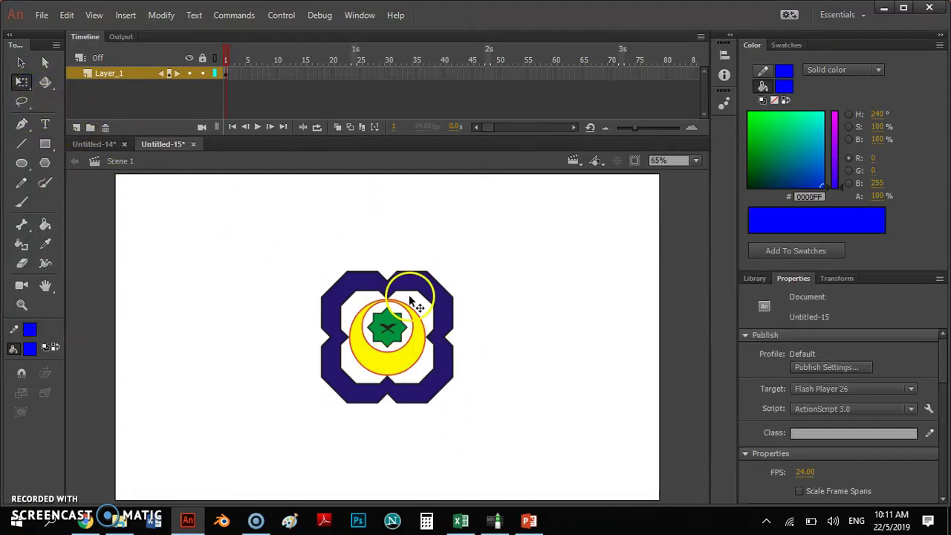
{"action": "left_click_drag", "start_coordinate": [285, 238], "coordinate": [514, 451]}
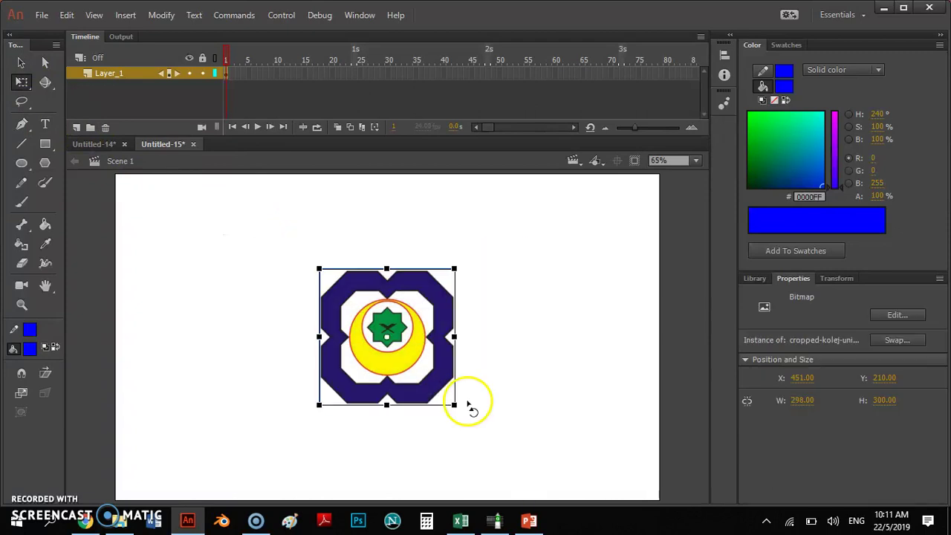
{"action": "left_click_drag", "start_coordinate": [456, 407], "coordinate": [493, 443]}
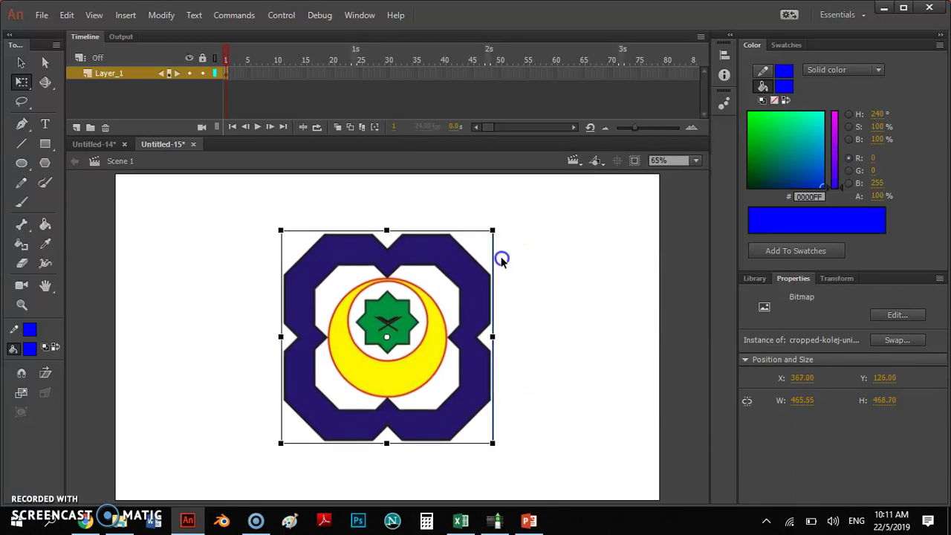
{"action": "left_click", "coordinate": [502, 223]}
{"action": "left_click", "coordinate": [399, 216]}
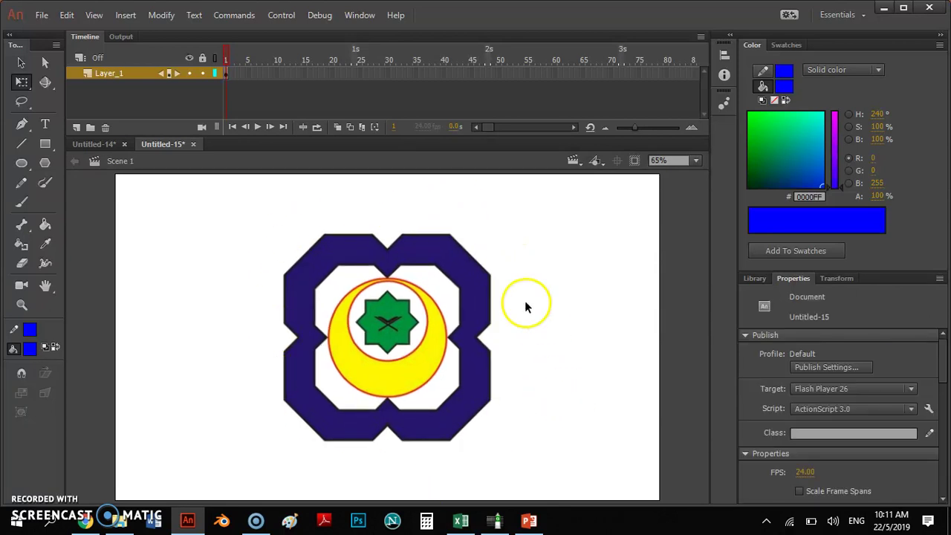
- Extend the logo layer to frame 40 by inserting a frame
{"action": "left_click", "coordinate": [446, 75]}
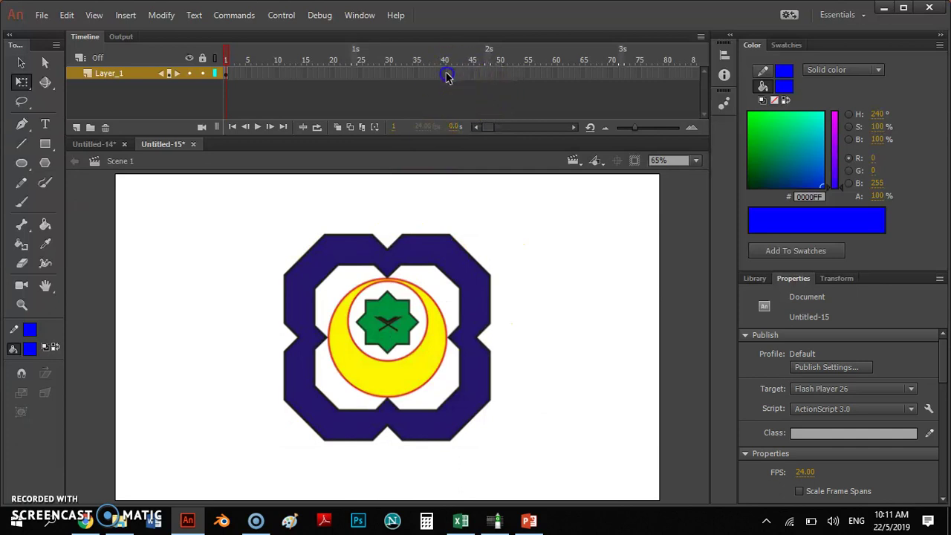
{"action": "right_click", "coordinate": [444, 74]}
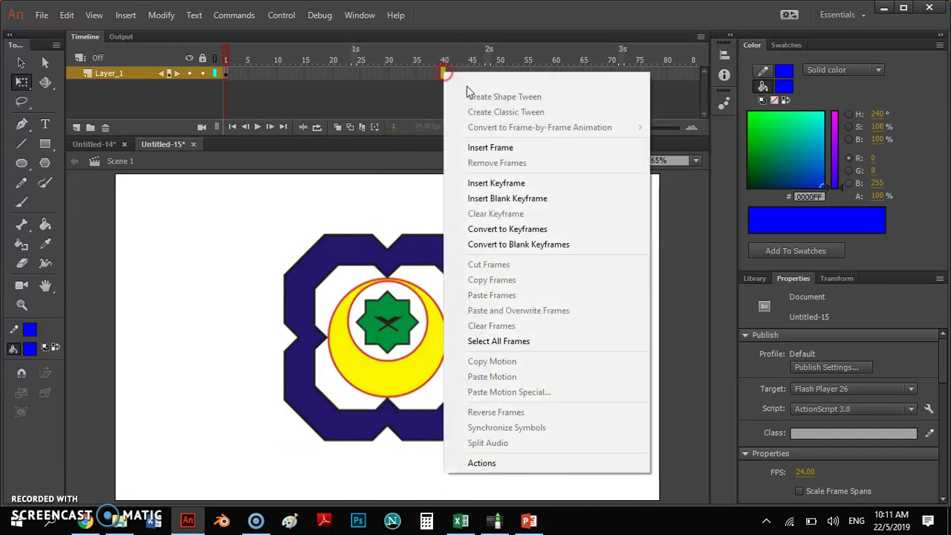
{"action": "left_click", "coordinate": [492, 145]}
{"action": "left_click", "coordinate": [216, 284]}
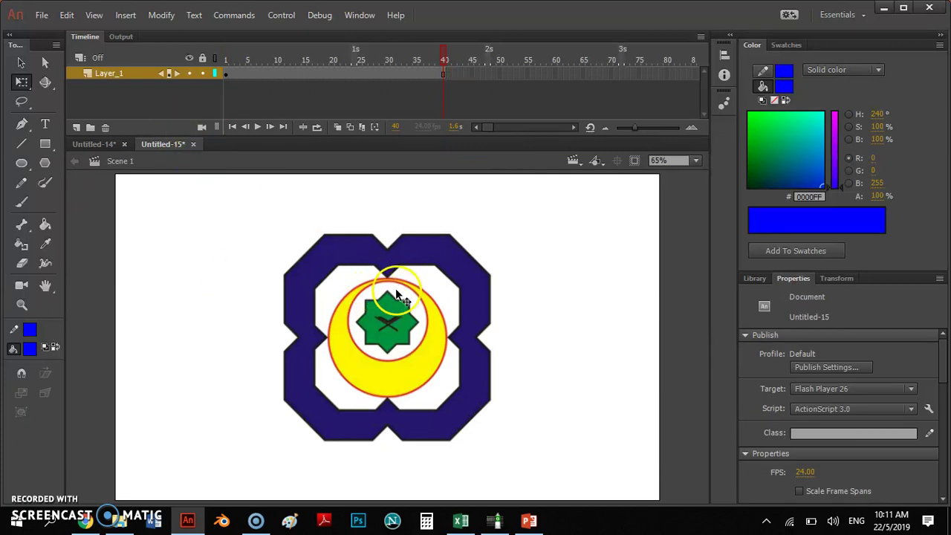
- Add a new layer above the logo and draw a blue circle of about 133 by 138 px over the logo's centre
{"action": "left_click", "coordinate": [76, 128]}
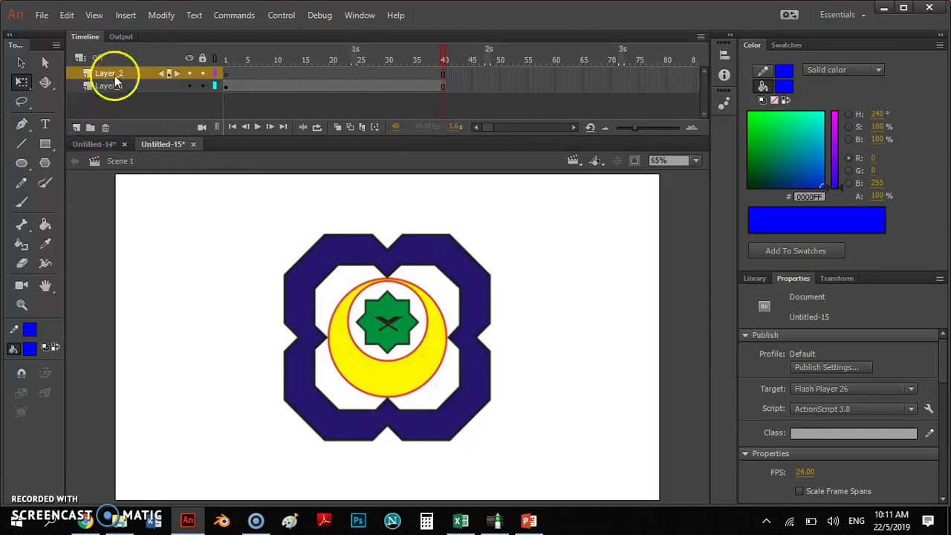
{"action": "left_click", "coordinate": [23, 165]}
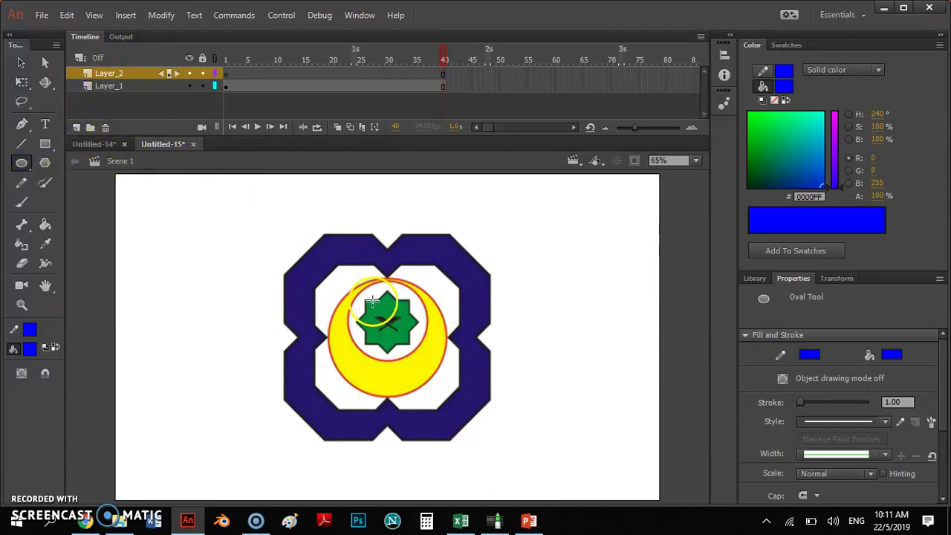
{"action": "left_click_drag", "start_coordinate": [373, 301], "coordinate": [430, 362]}
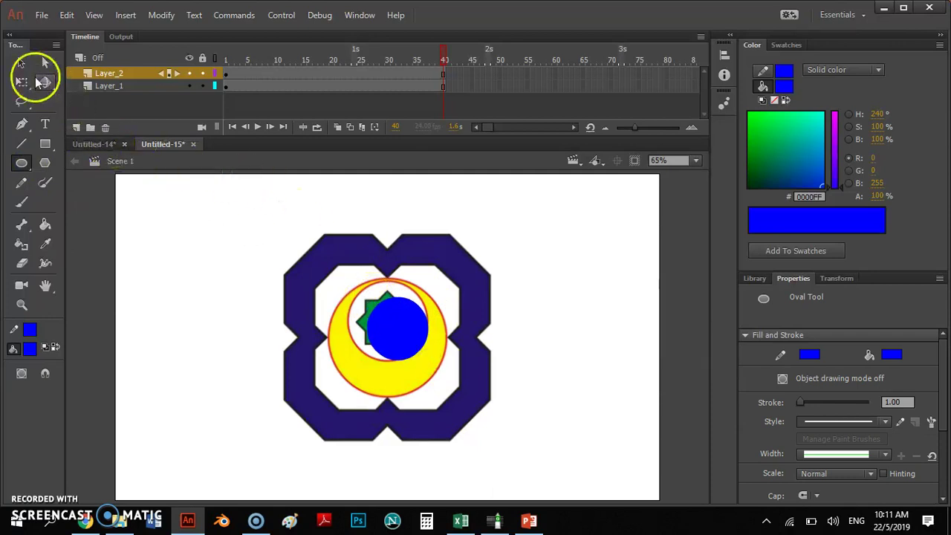
- Select the blue circle with its outline and move it over the logo's centre, to about X 540, Y 278
{"action": "left_click", "coordinate": [22, 63]}
{"action": "left_click_drag", "start_coordinate": [347, 284], "coordinate": [448, 375]}
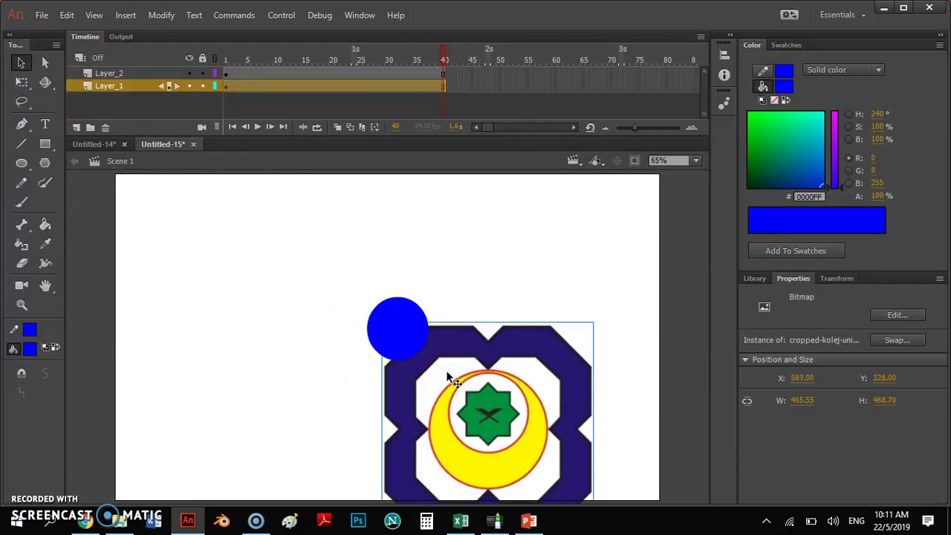
{"action": "key", "text": "ctrl+z"}
{"action": "left_click", "coordinate": [386, 316]}
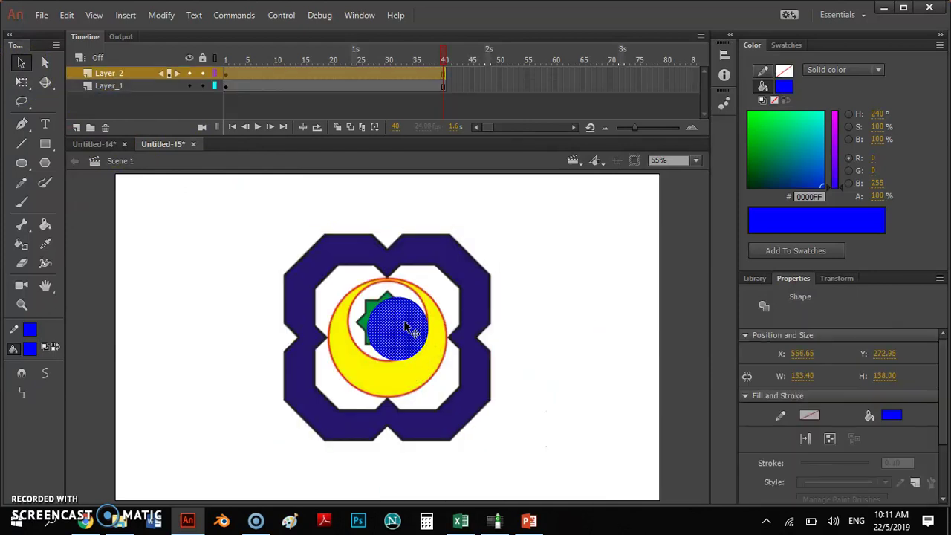
{"action": "double_click", "coordinate": [384, 310]}
{"action": "mouse_move", "coordinate": [404, 318]}
{"action": "left_mouse_down"}
{"action": "mouse_move", "coordinate": [394, 316]}
{"action": "mouse_move", "coordinate": [407, 320]}
{"action": "mouse_move", "coordinate": [399, 328]}
{"action": "left_mouse_up"}
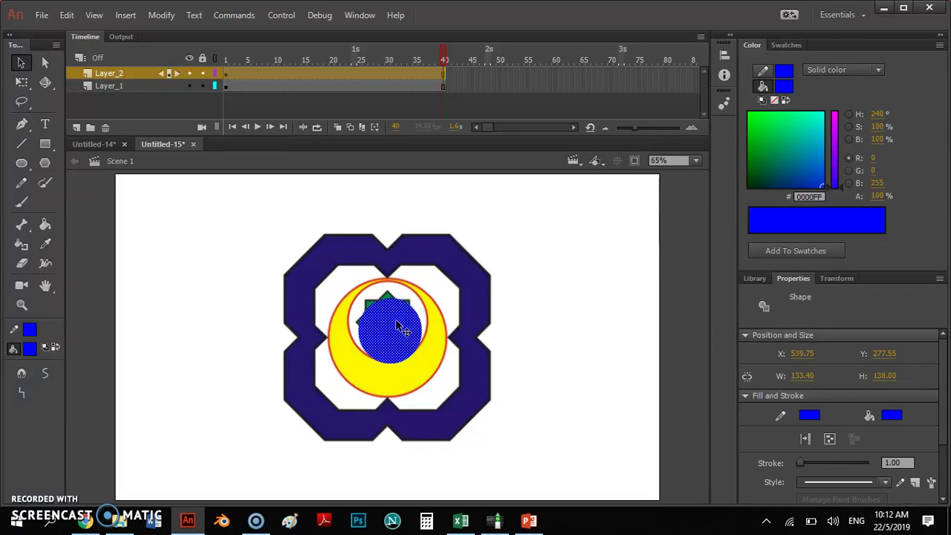
- Convert the circle to a graphic symbol named Symbol 1 and apply a motion tween to it
{"action": "right_click", "coordinate": [398, 325]}
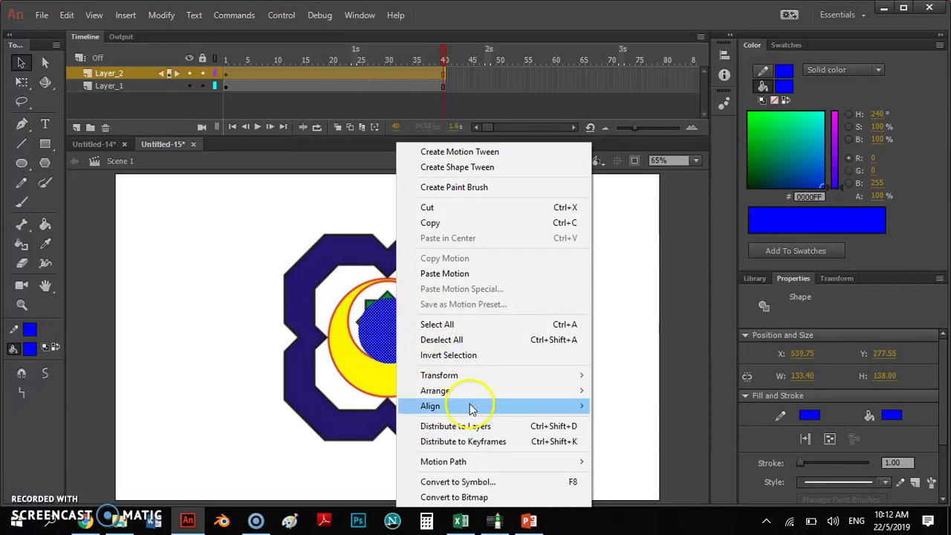
{"action": "left_click", "coordinate": [481, 482]}
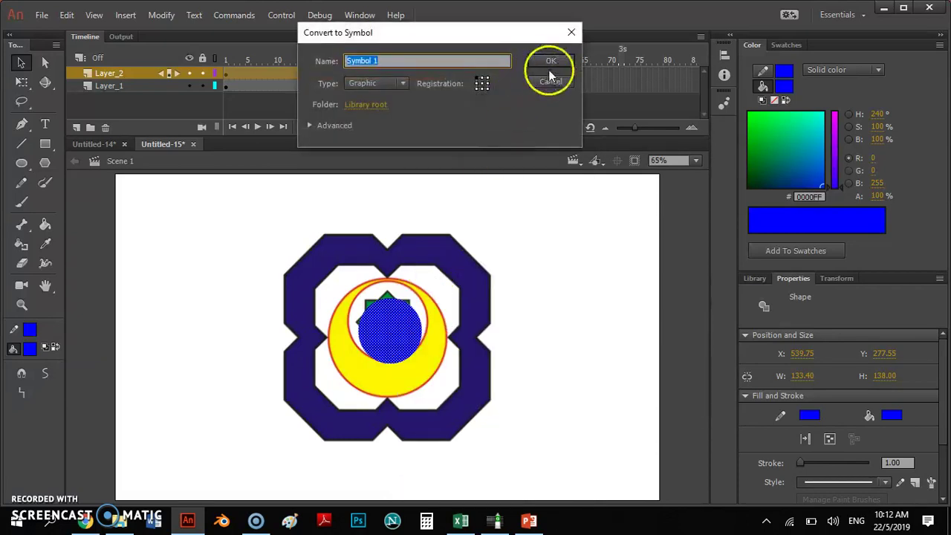
{"action": "left_click", "coordinate": [549, 60]}
{"action": "right_click", "coordinate": [399, 313]}
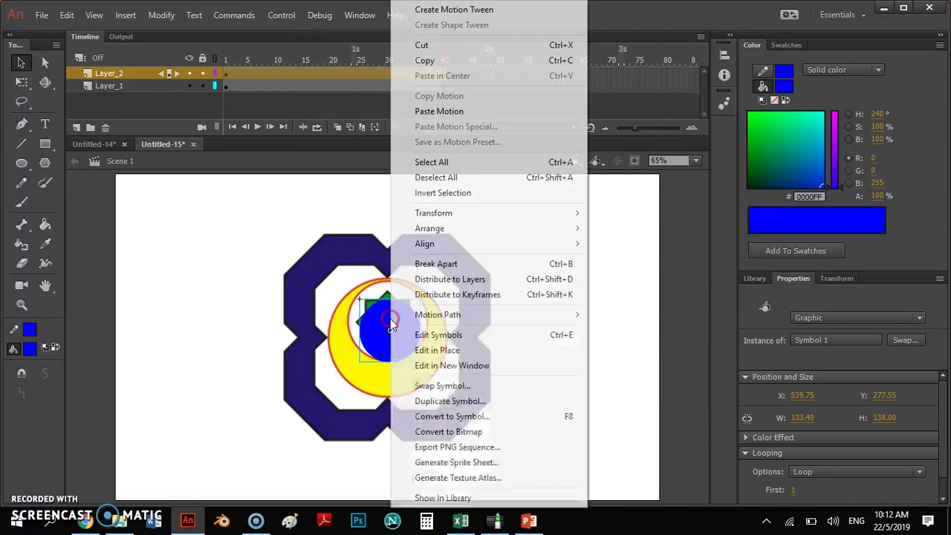
{"action": "left_click", "coordinate": [468, 10]}
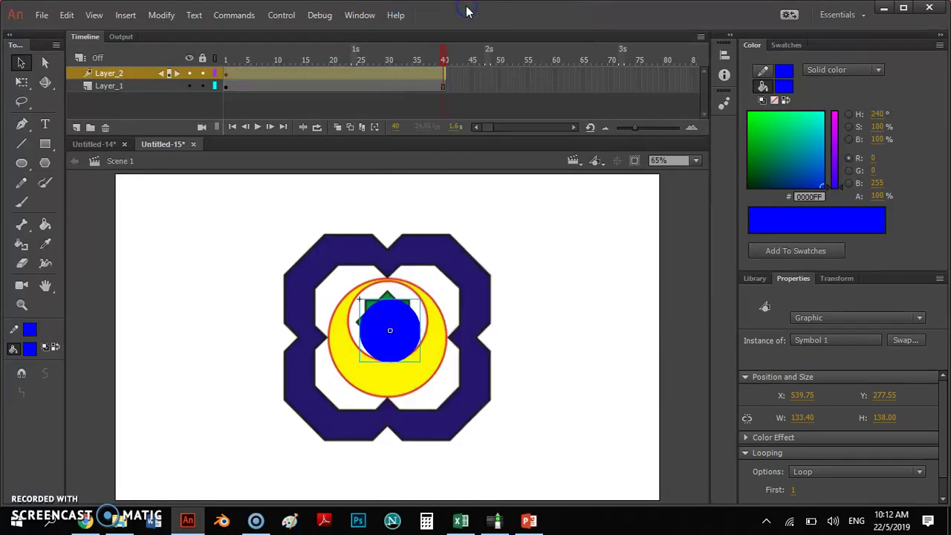
- At frame 10 of Layer_2, enlarge the circle about its centre with Free Transform until it covers most of the yellow crescent
{"action": "left_click", "coordinate": [253, 77]}
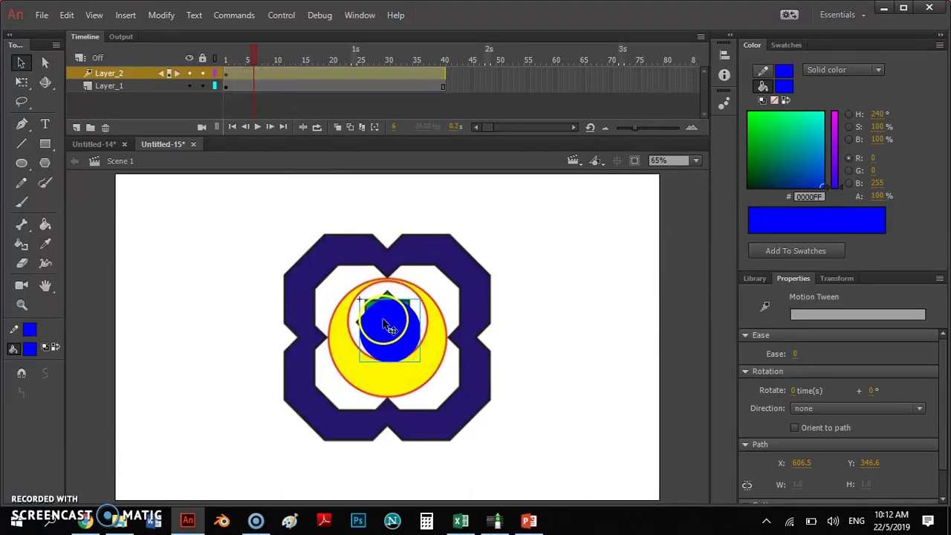
{"action": "left_click", "coordinate": [21, 82]}
{"action": "left_click", "coordinate": [376, 305]}
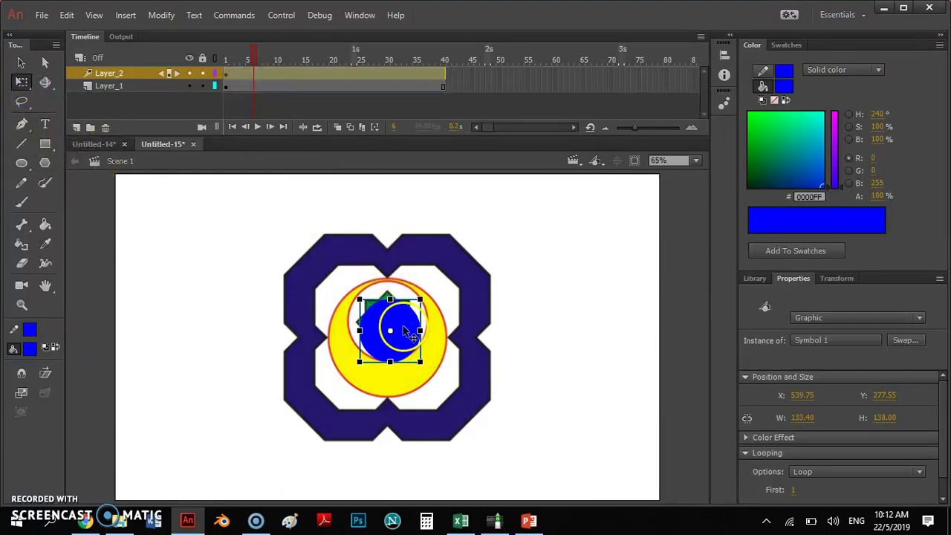
{"action": "left_click", "coordinate": [248, 74]}
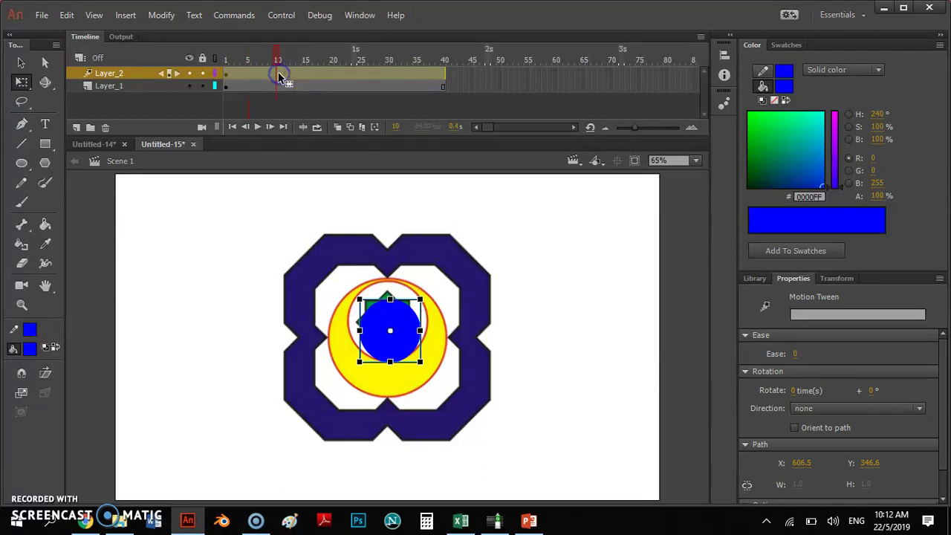
{"action": "left_click", "coordinate": [420, 363]}
{"action": "left_click", "coordinate": [422, 363]}
{"action": "left_click_drag", "start_coordinate": [420, 361], "coordinate": [436, 384]}
- Enlarge the circle further about its centre at frames 18 and 28, until it is nearly as large as the logo
{"action": "left_click", "coordinate": [320, 76]}
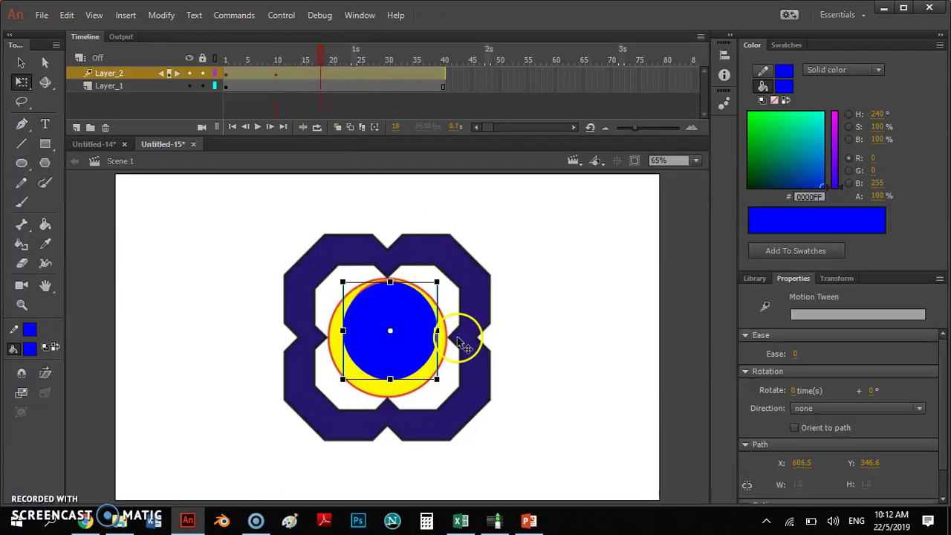
{"action": "left_click_drag", "start_coordinate": [437, 380], "coordinate": [498, 429]}
{"action": "left_click", "coordinate": [438, 379]}
{"action": "left_click", "coordinate": [377, 73]}
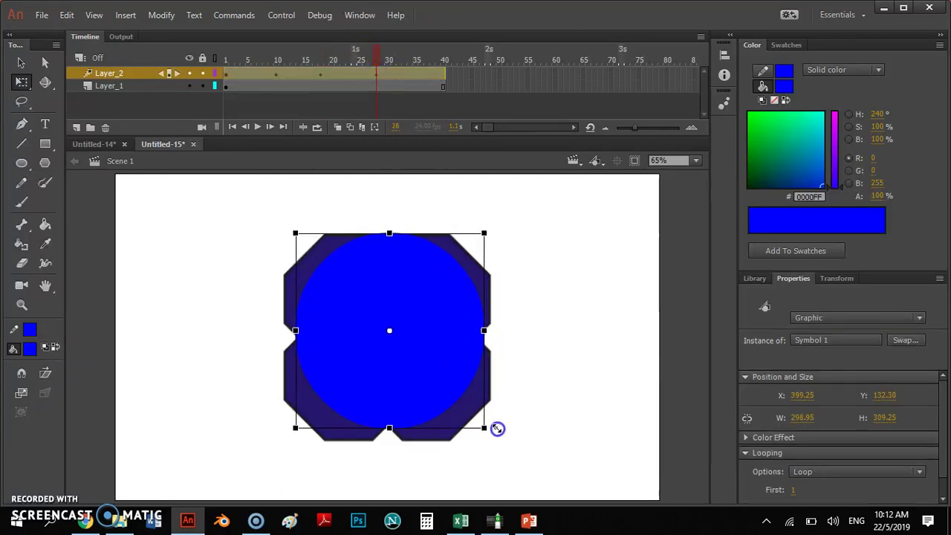
- At frame 36, enlarge the circle to about 584 by 604 px so it covers the whole logo, then deselect it
{"action": "left_click", "coordinate": [420, 74]}
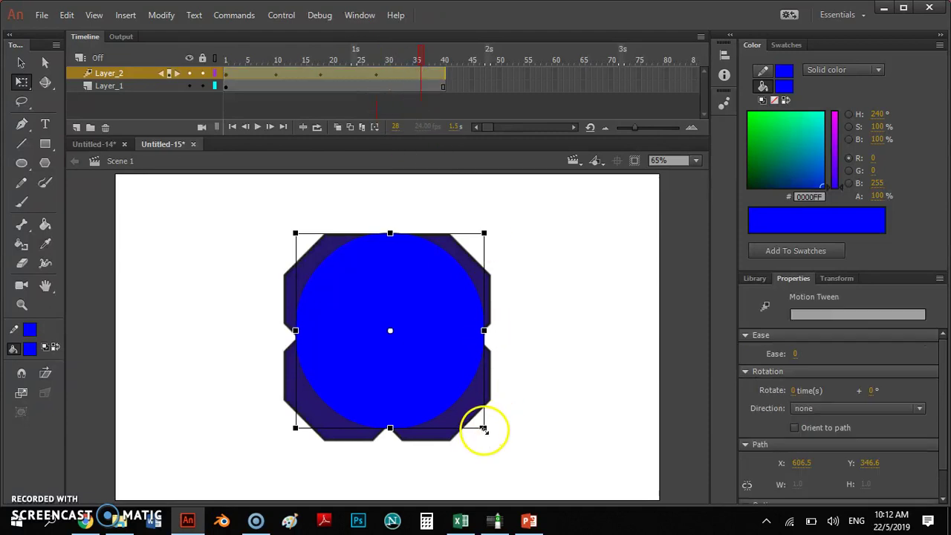
{"action": "left_click_drag", "start_coordinate": [483, 428], "coordinate": [530, 467]}
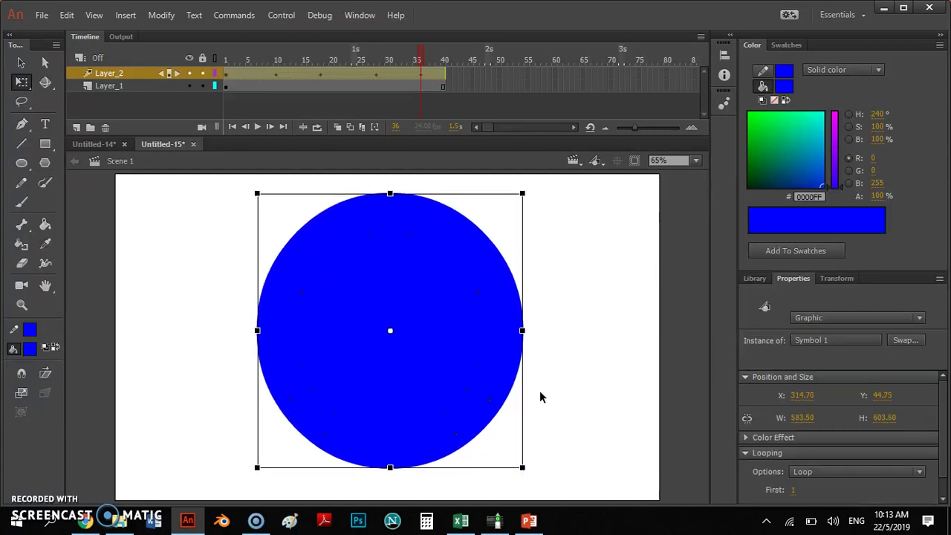
{"action": "left_click", "coordinate": [602, 281]}
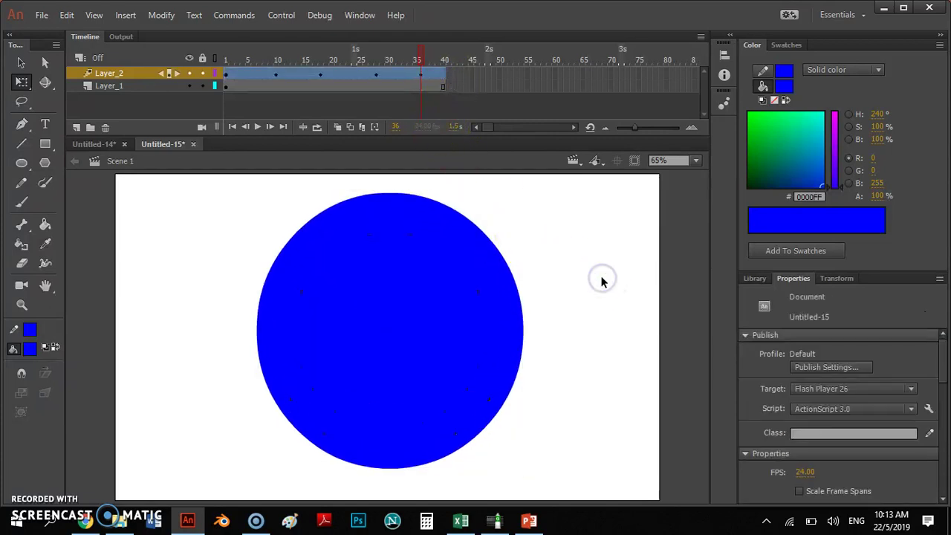
- Turn Layer_2 with the growing circle into a mask for the logo layer
{"action": "left_click", "coordinate": [110, 60]}
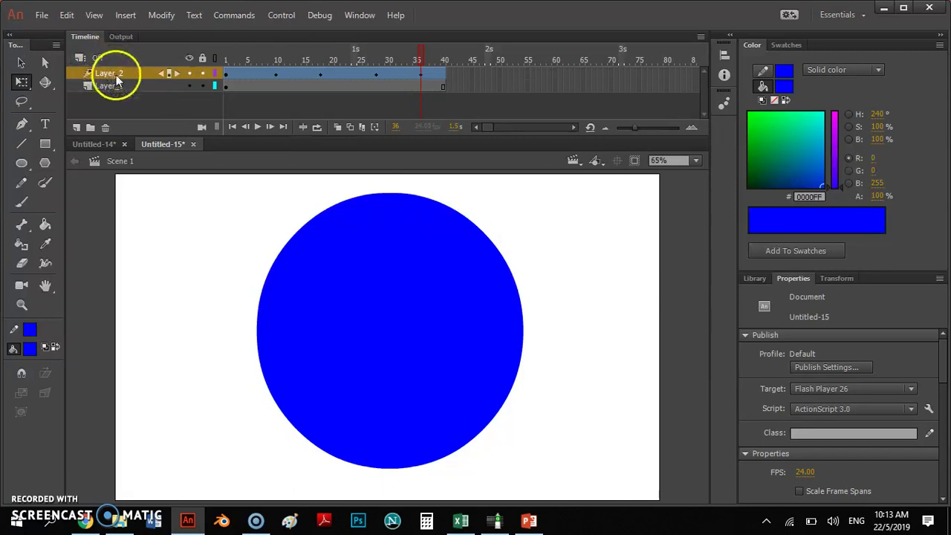
{"action": "right_click", "coordinate": [116, 75]}
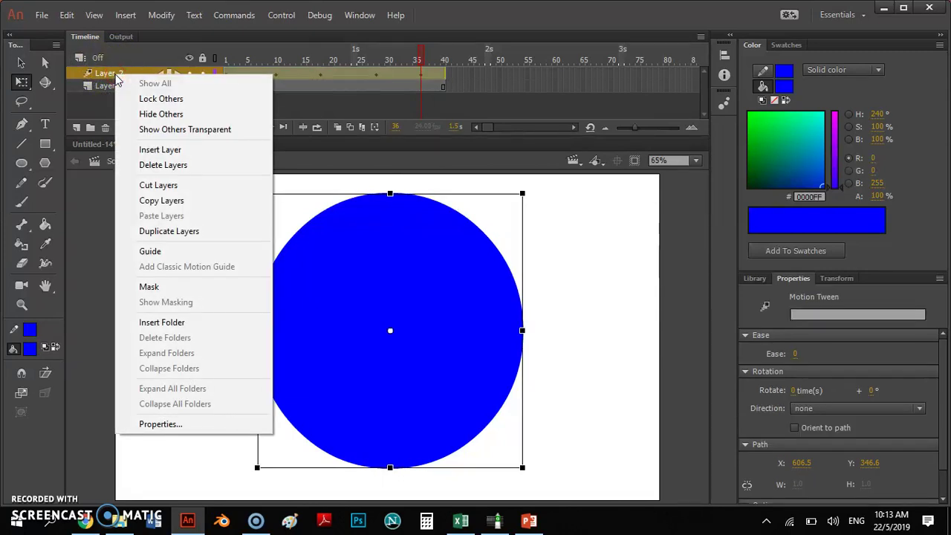
{"action": "left_click", "coordinate": [170, 287]}
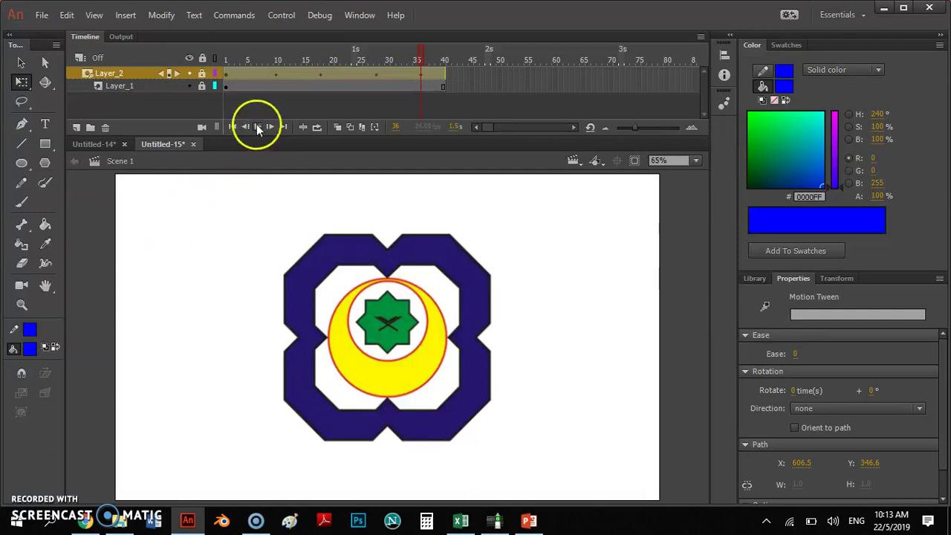
- Play the logo mask animation from frame 1 and preview it as a test movie
{"action": "left_click", "coordinate": [228, 85]}
{"action": "left_click", "coordinate": [249, 124]}
{"action": "left_click", "coordinate": [227, 75]}
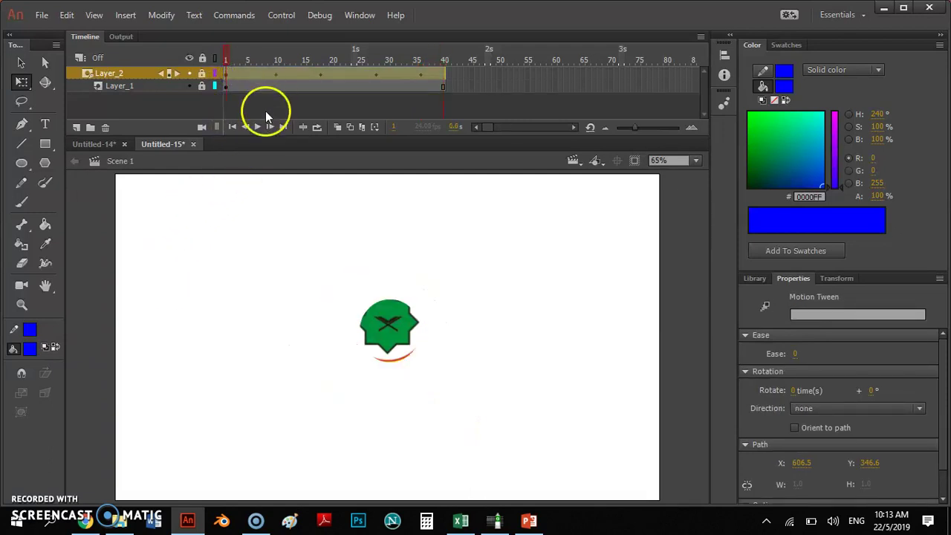
{"action": "left_click", "coordinate": [258, 126]}
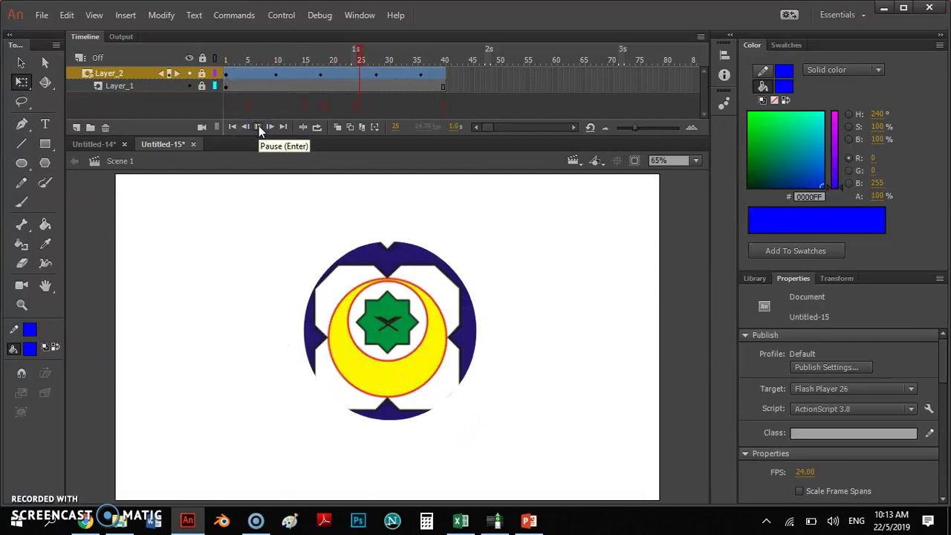
{"action": "left_click", "coordinate": [259, 127]}
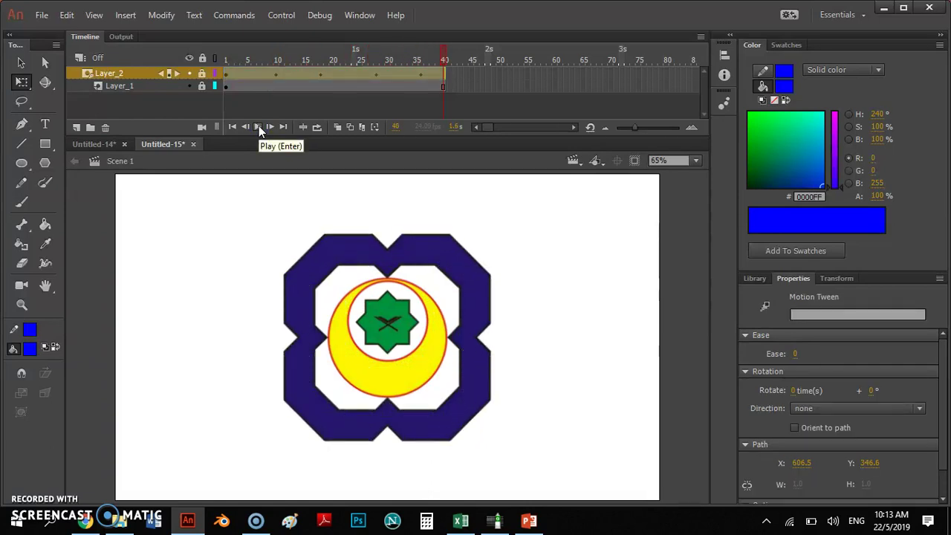
{"action": "key", "text": "ctrl+Return"}
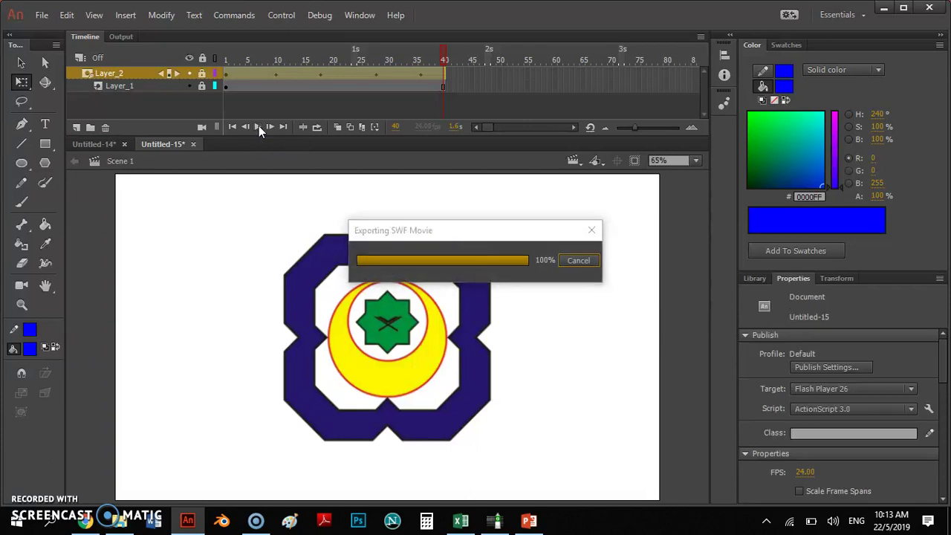